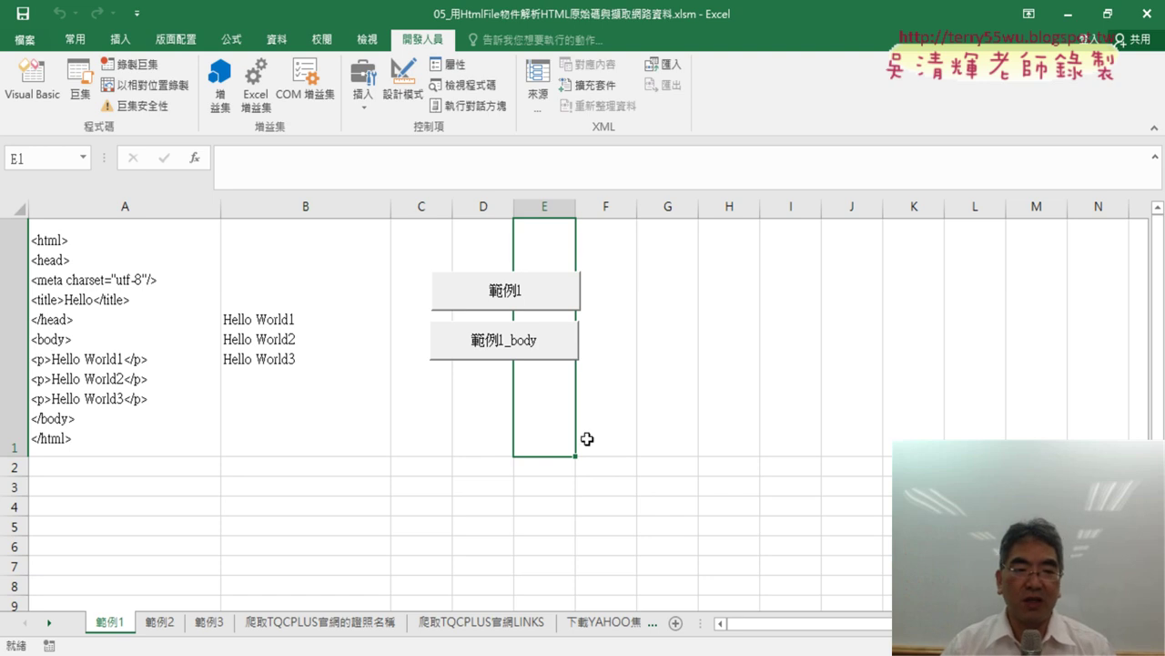
# - Switch between the 範例2 and 範例1 sheets, ending on 範例2 with its HTML in A1
pyautogui.click(162, 625)
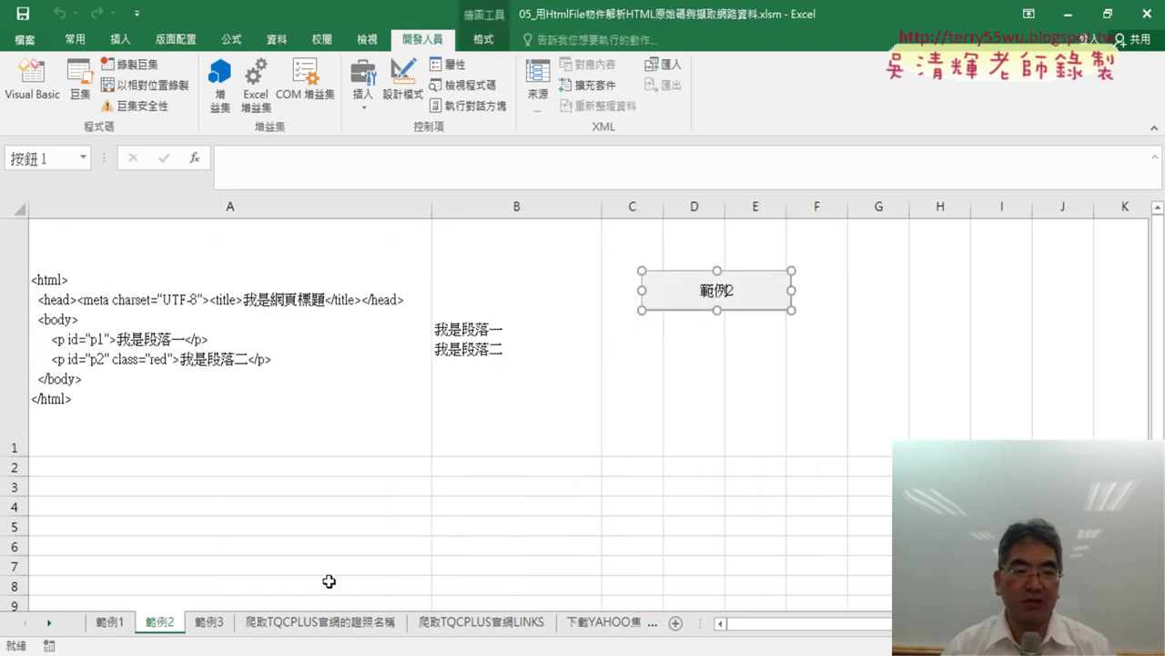
pyautogui.click(109, 625)
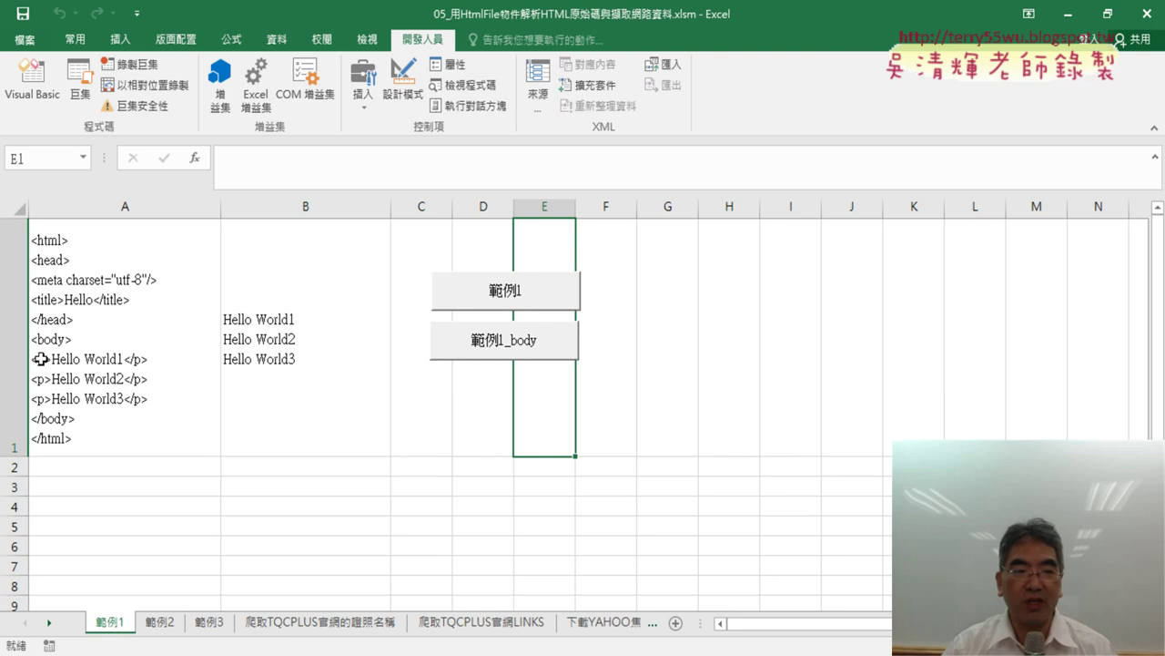
pyautogui.click(159, 625)
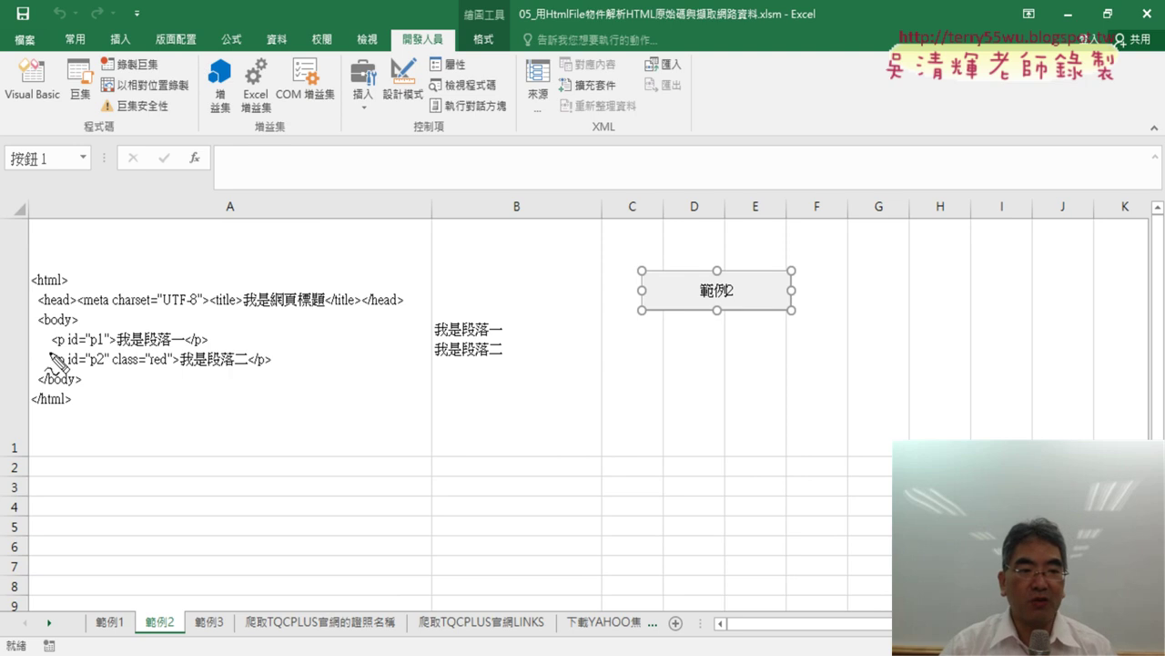
pyautogui.moveTo(52, 343); pyautogui.dragTo(107, 346)
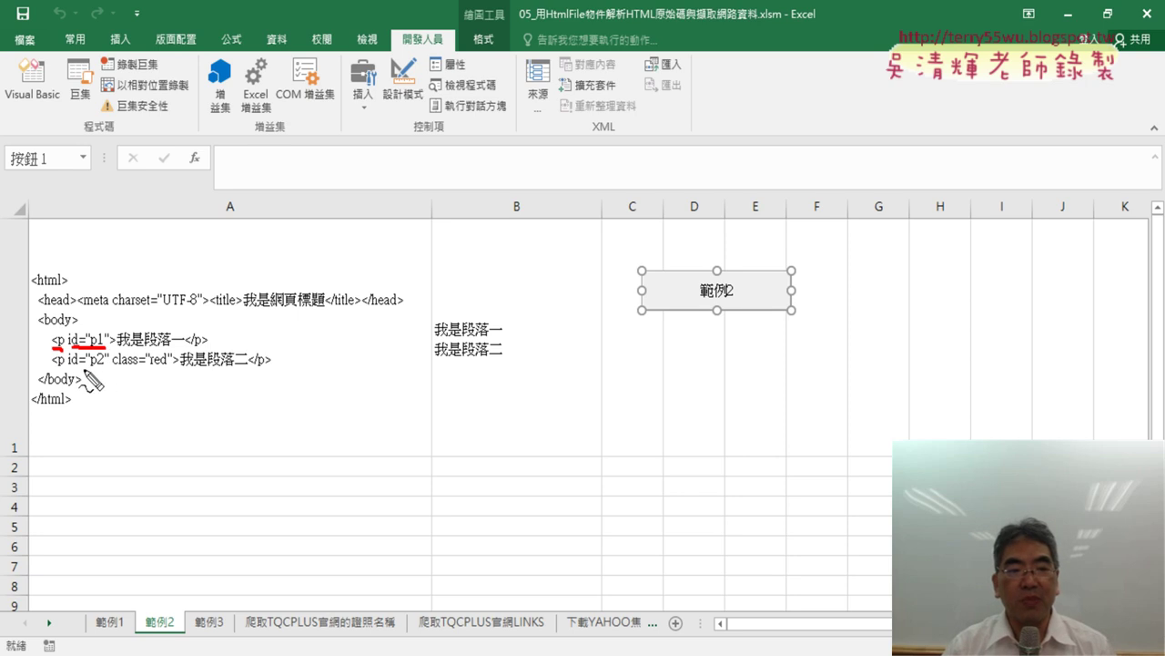
pyautogui.moveTo(113, 365); pyautogui.dragTo(170, 369)
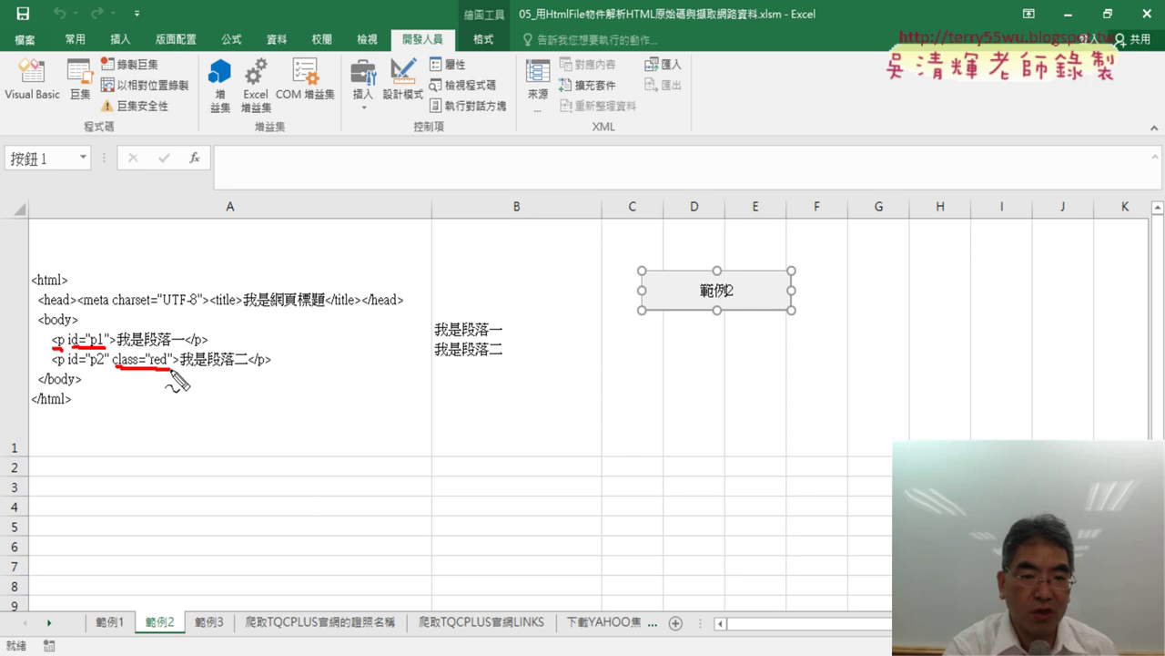
pyautogui.press('Escape')
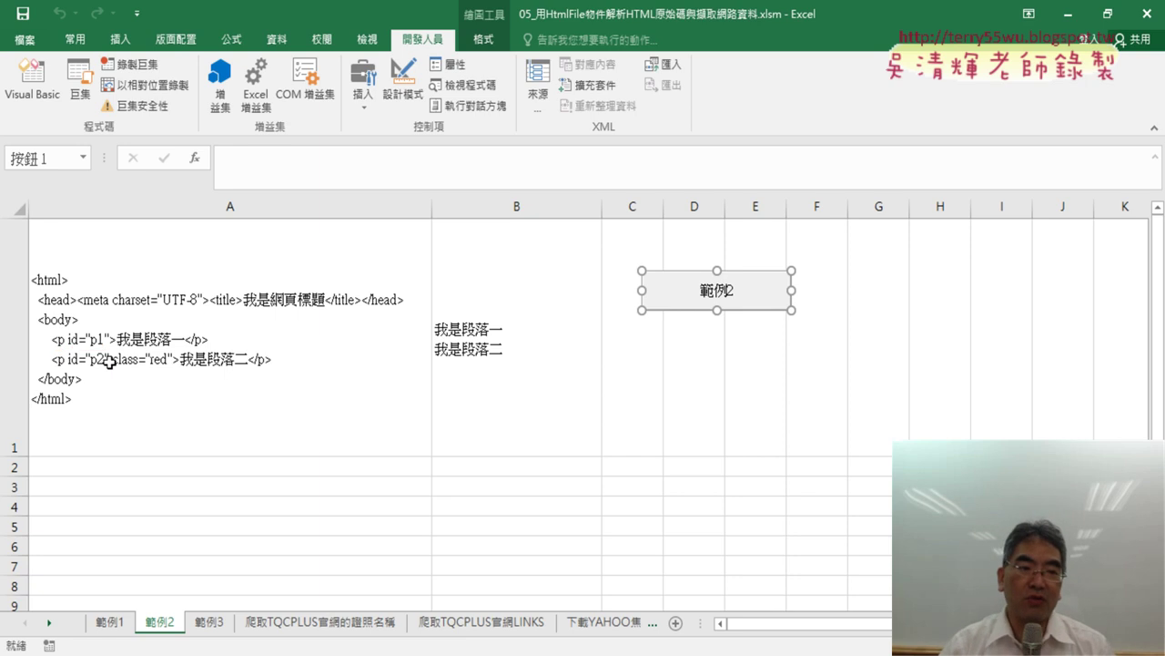
# - Clear B1, rerun the 範例2 macro to refill both paragraph texts, then clear B1 again
pyautogui.click(528, 422)
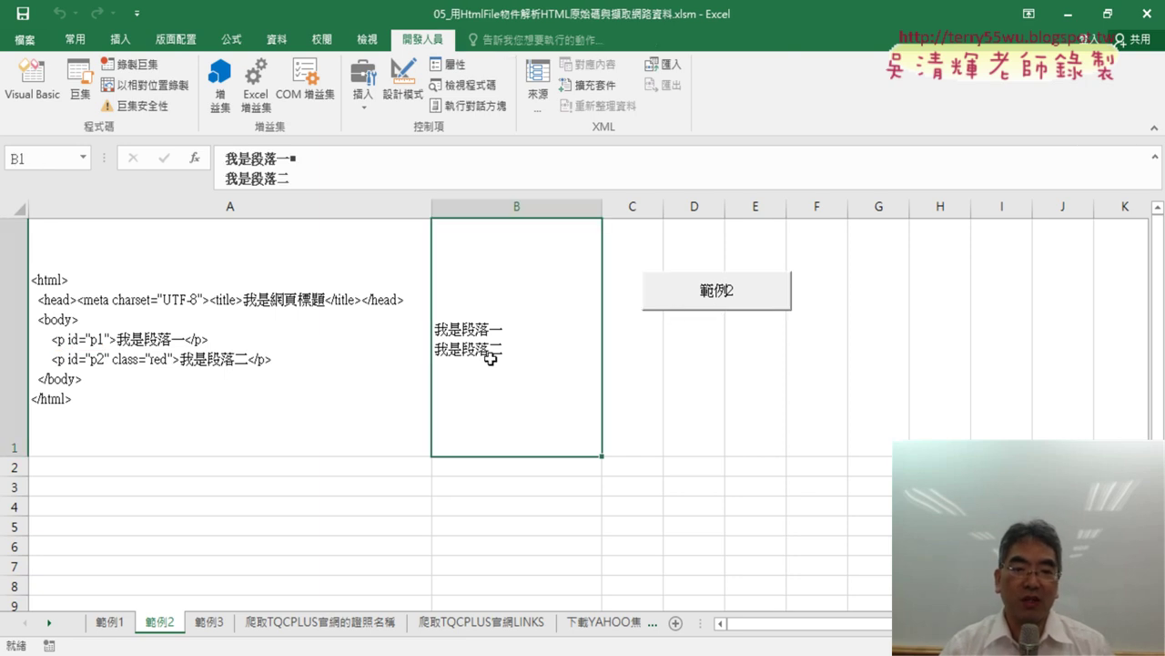
pyautogui.press('Delete')
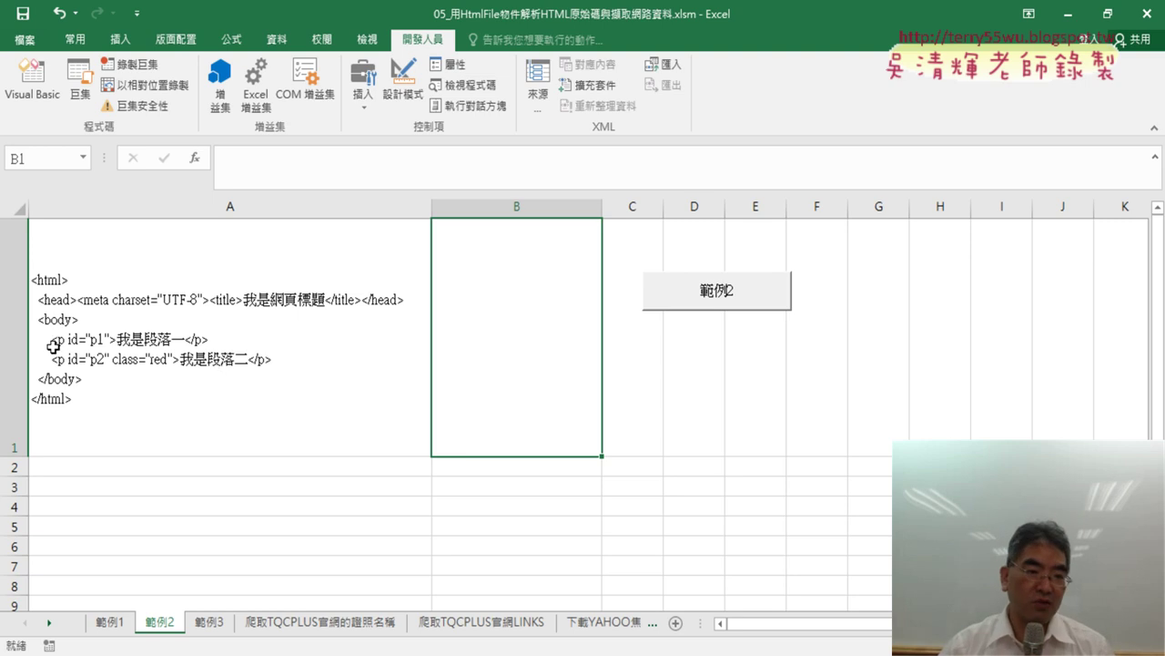
pyautogui.click(745, 303)
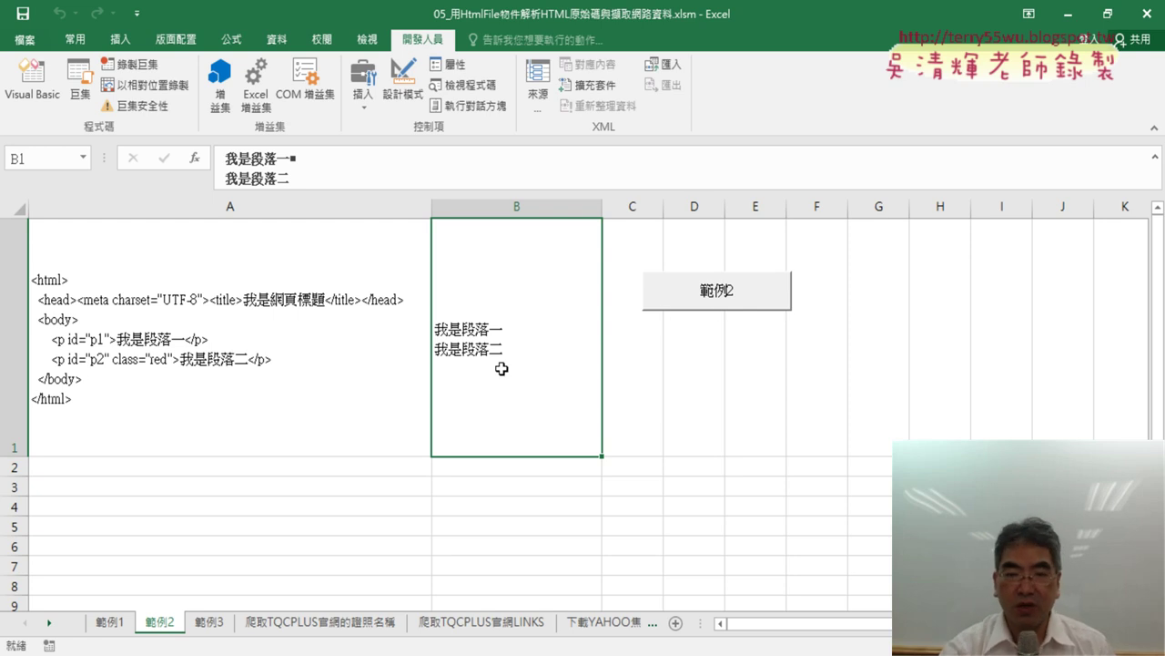
pyautogui.press('Delete')
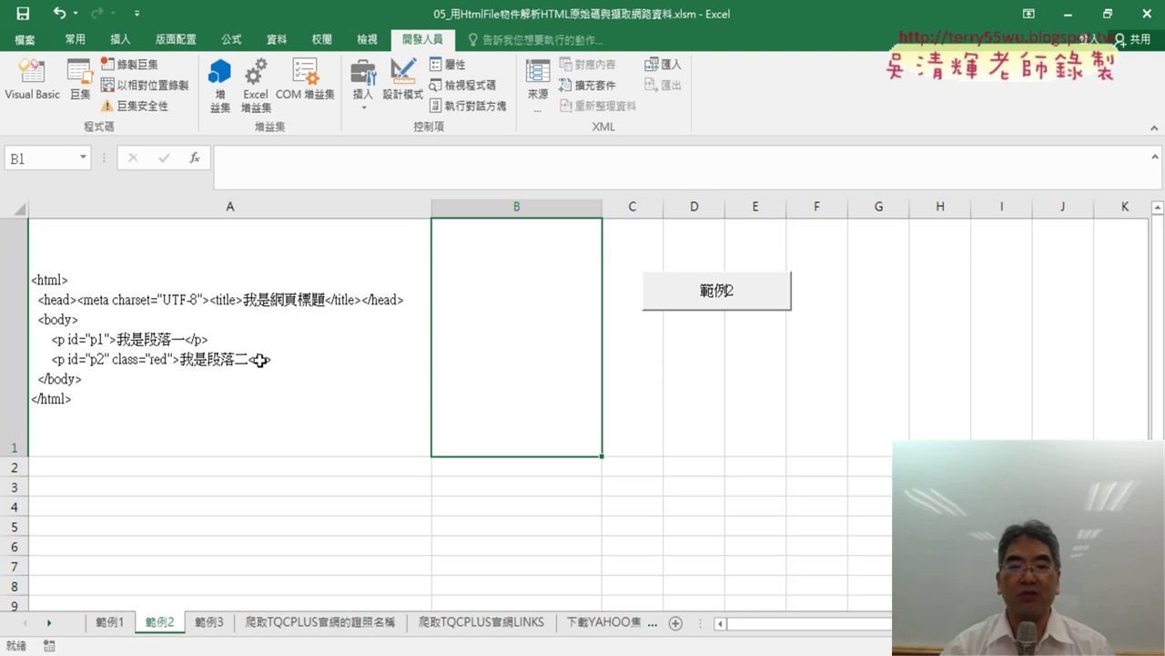
# - Open the 範例2 button's assigned macro in the VBA editor via 指定巨集 and 編輯
pyautogui.rightClick(788, 297)
pyautogui.click(811, 436)
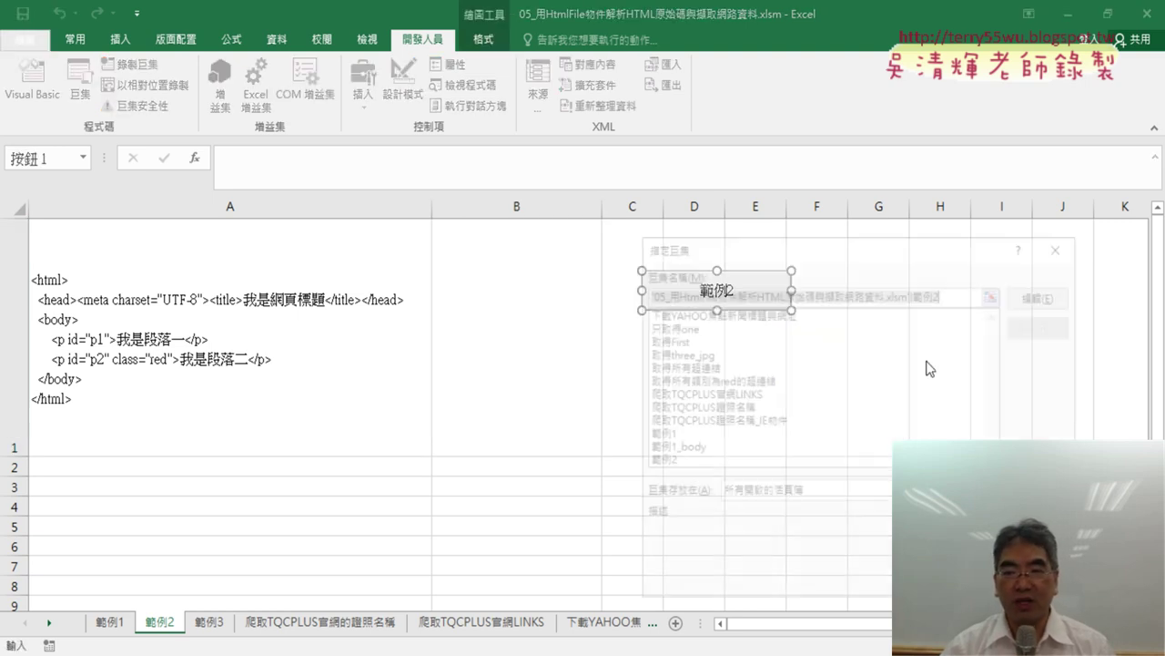
pyautogui.click(1040, 294)
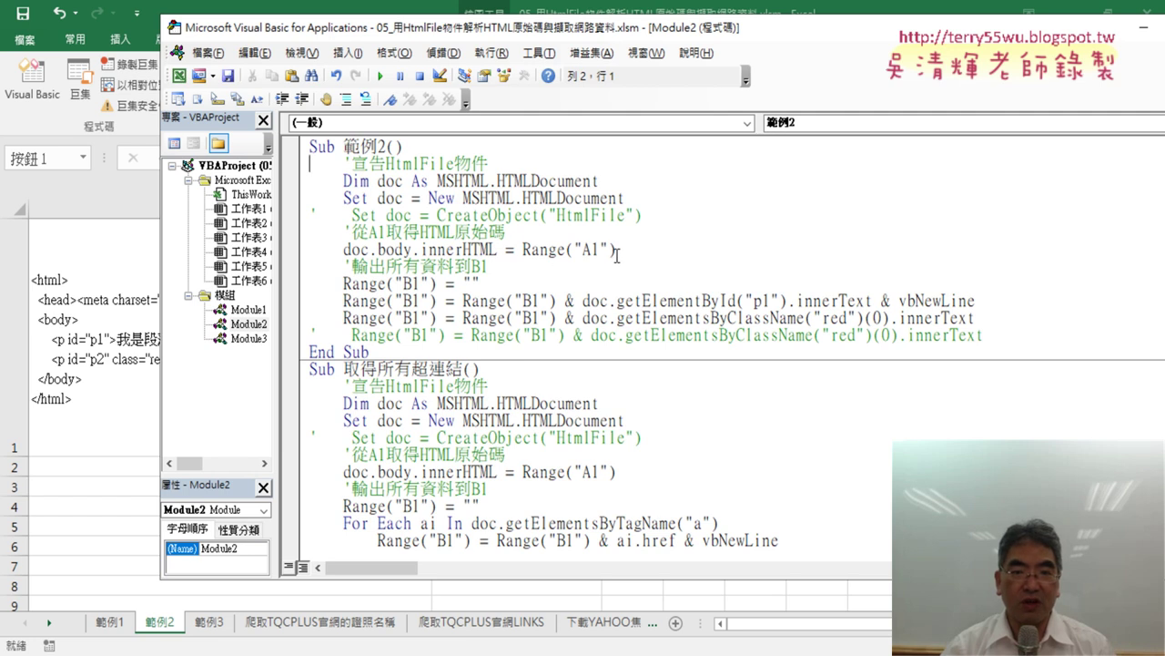
# - Highlight the A1 HTML read and the getElementById("p1") output line
pyautogui.moveTo(616, 252); pyautogui.dragTo(497, 251)
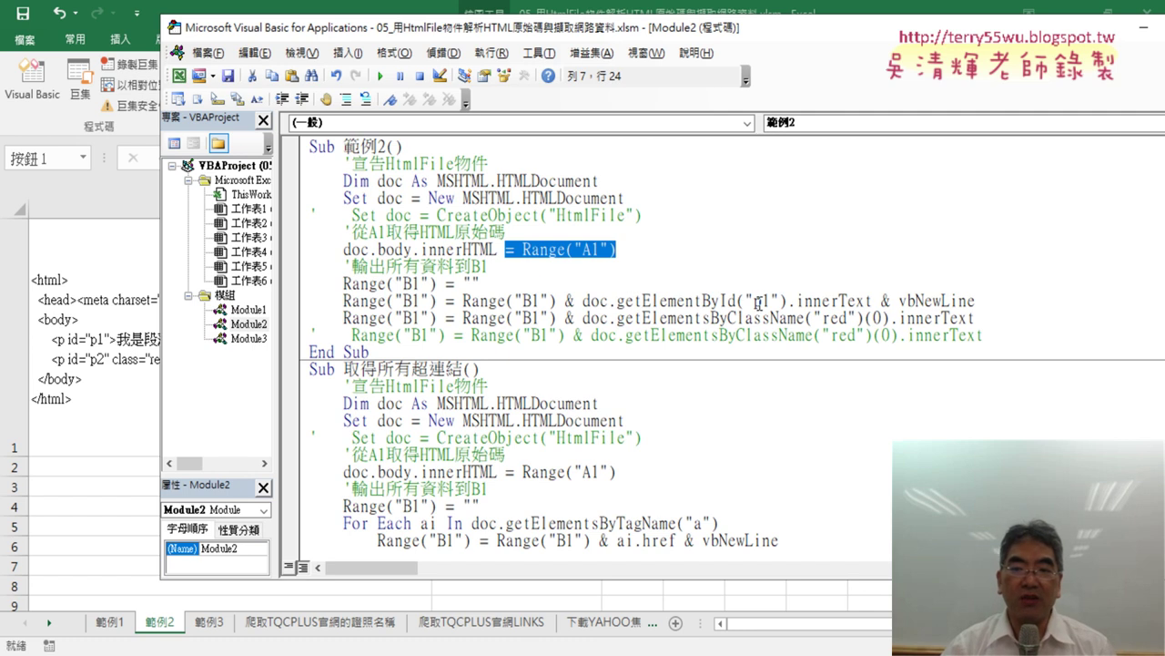
pyautogui.moveTo(753, 304); pyautogui.dragTo(764, 303)
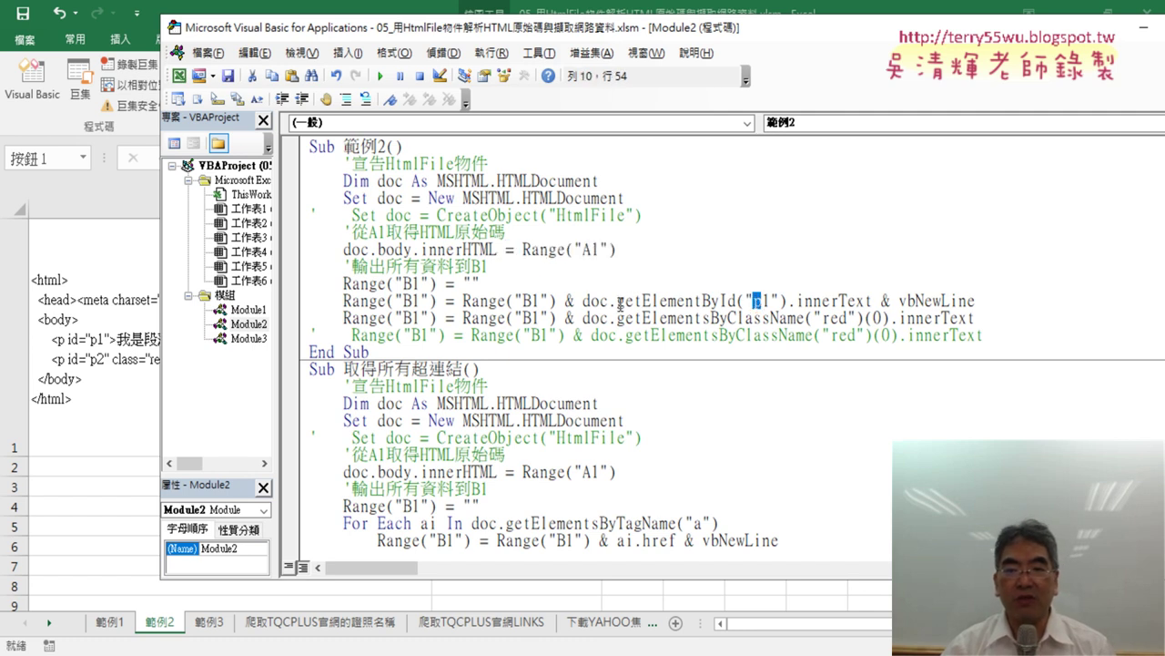
pyautogui.click(712, 301)
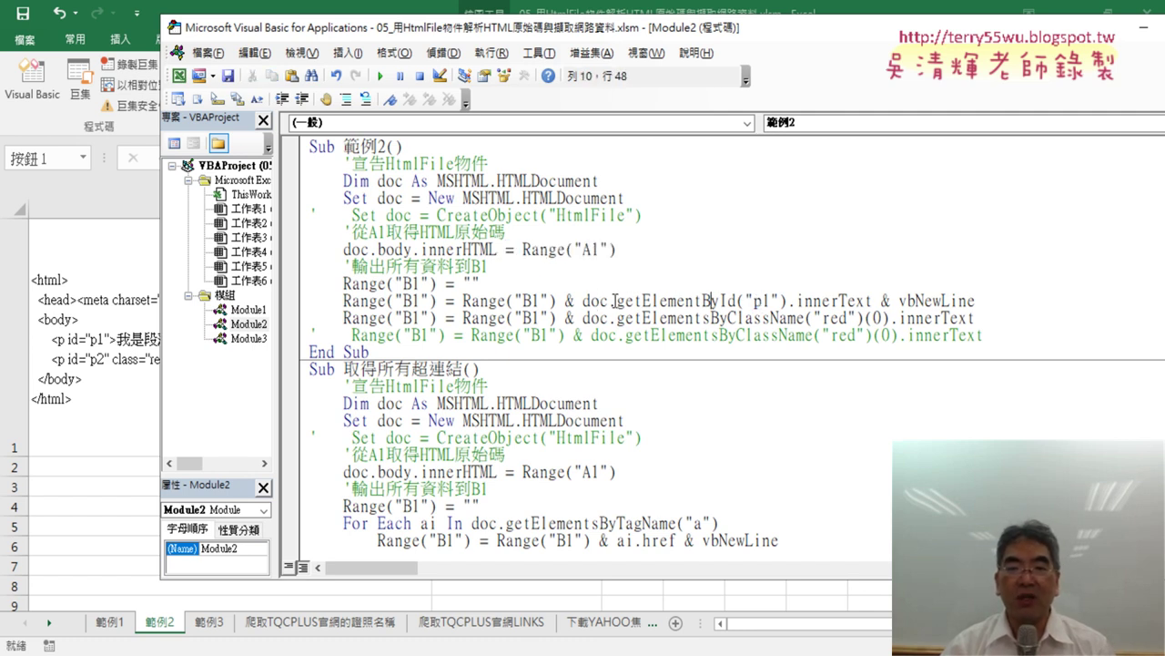
pyautogui.moveTo(608, 300); pyautogui.dragTo(786, 296)
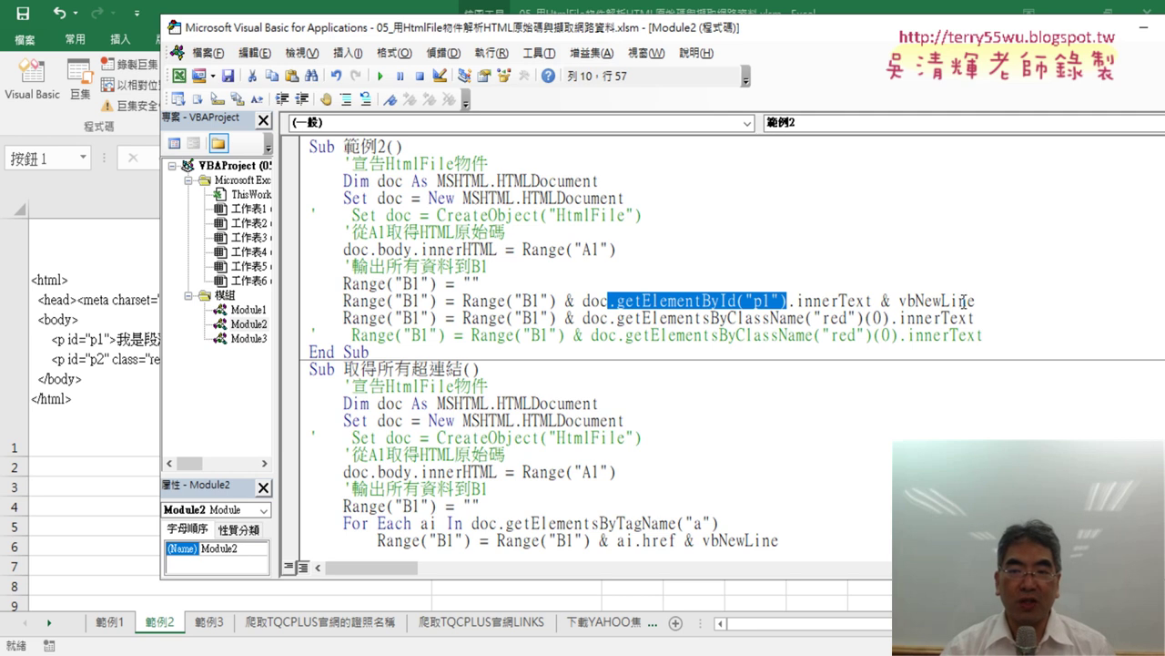
pyautogui.moveTo(972, 301); pyautogui.dragTo(608, 301)
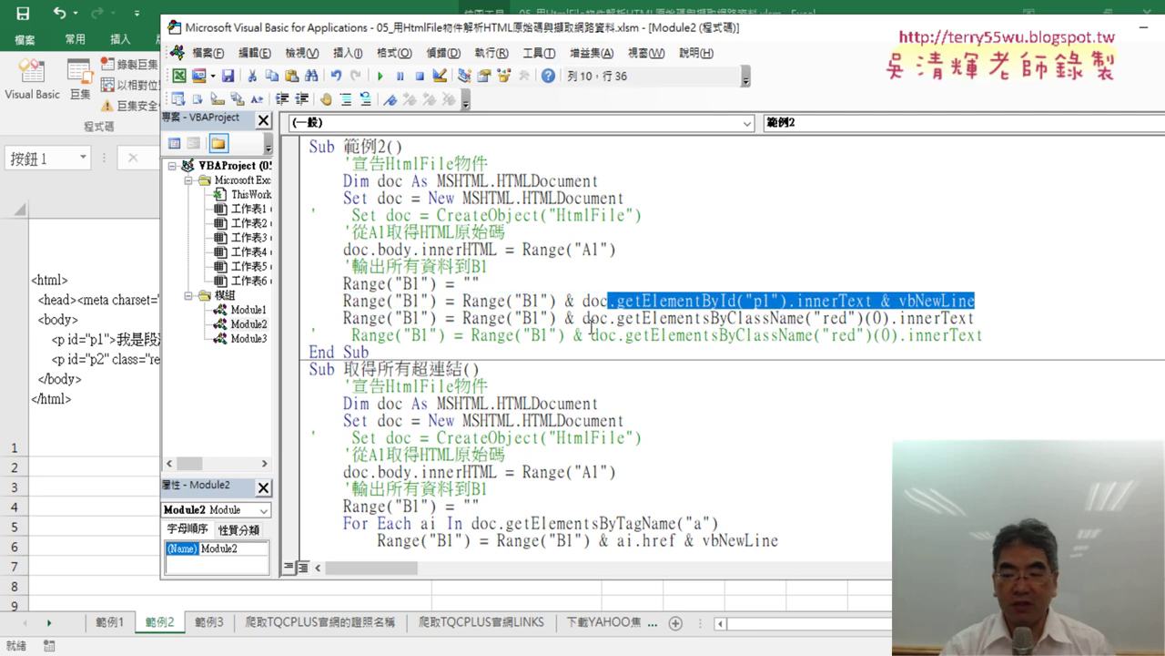
# - Rewrite the expression as .getElementById("p1").innerText & Chr(10) using IntelliSense
pyautogui.press('Delete')
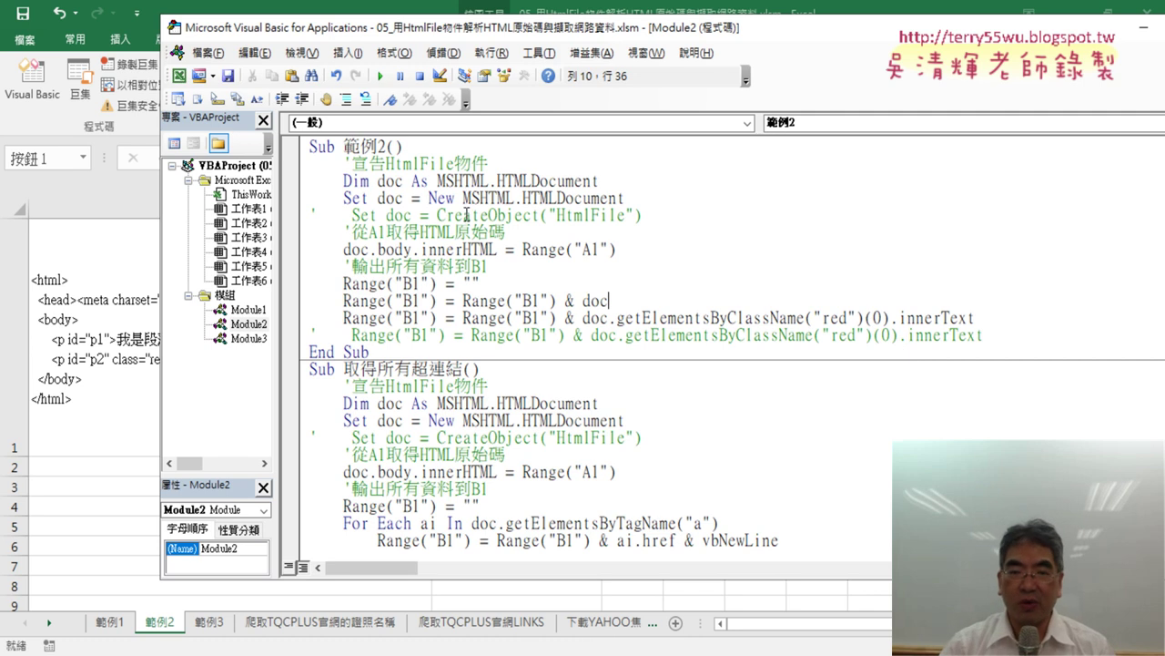
pyautogui.write('.')
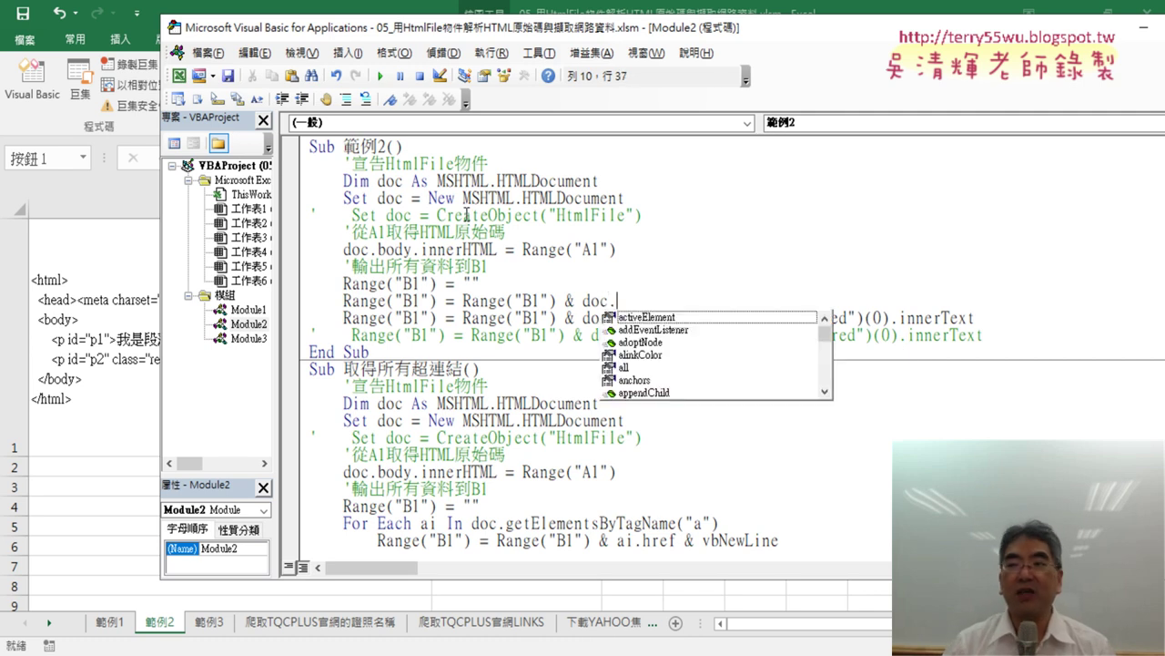
pyautogui.write('get')
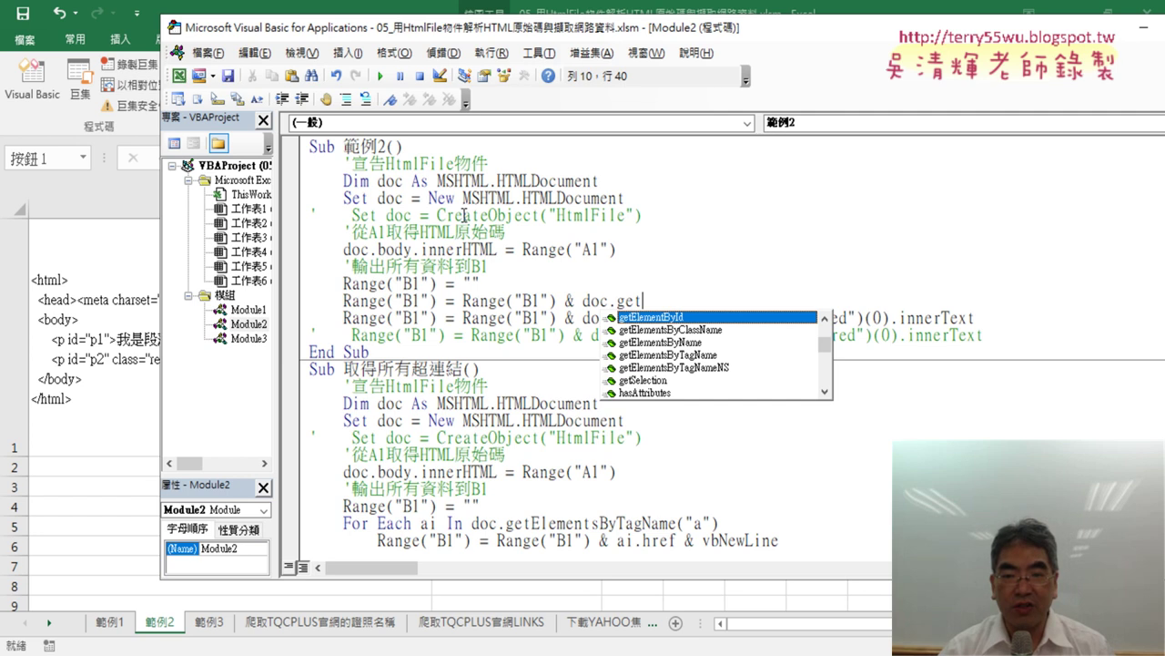
pyautogui.doubleClick(699, 317)
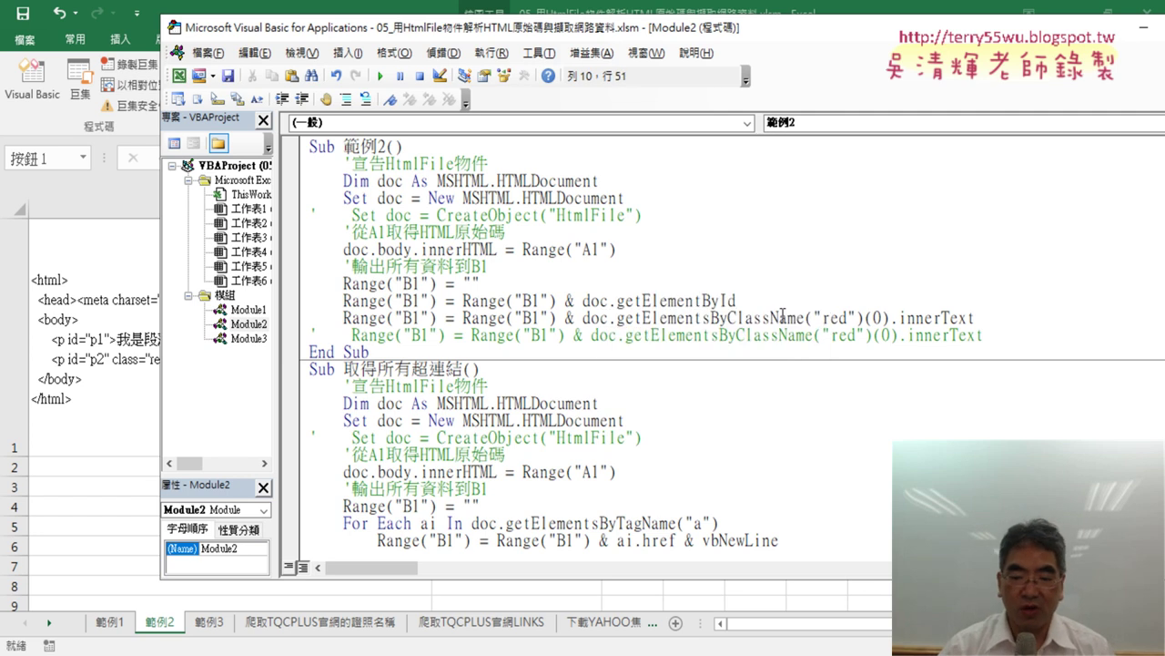
pyautogui.write('("')
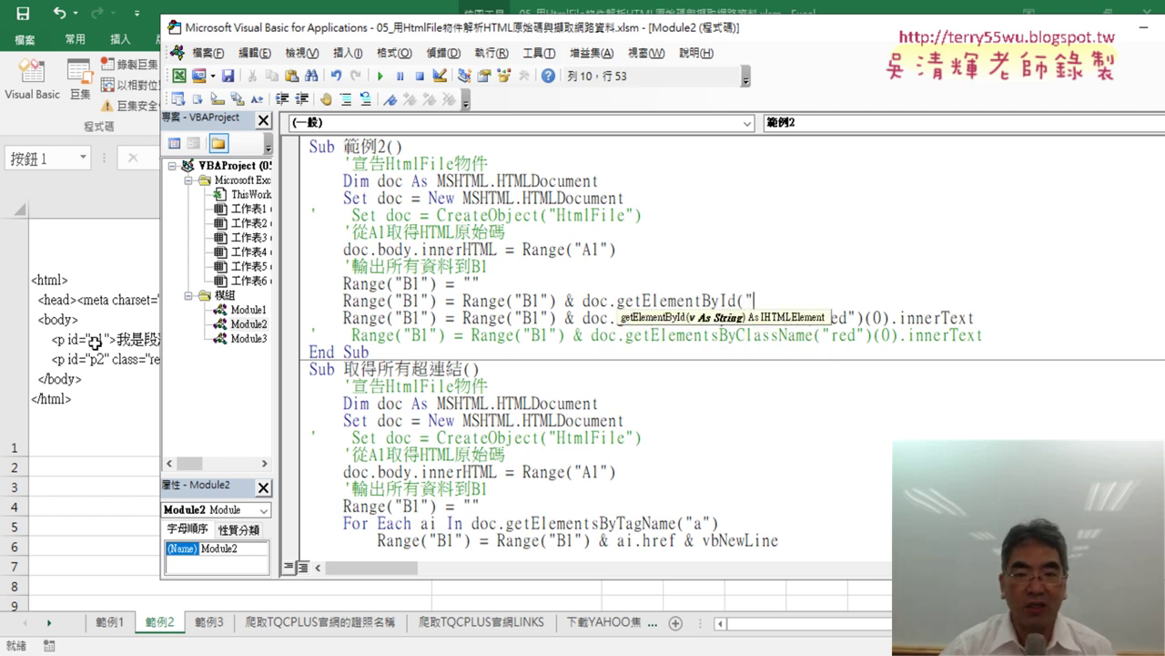
pyautogui.write('p1')
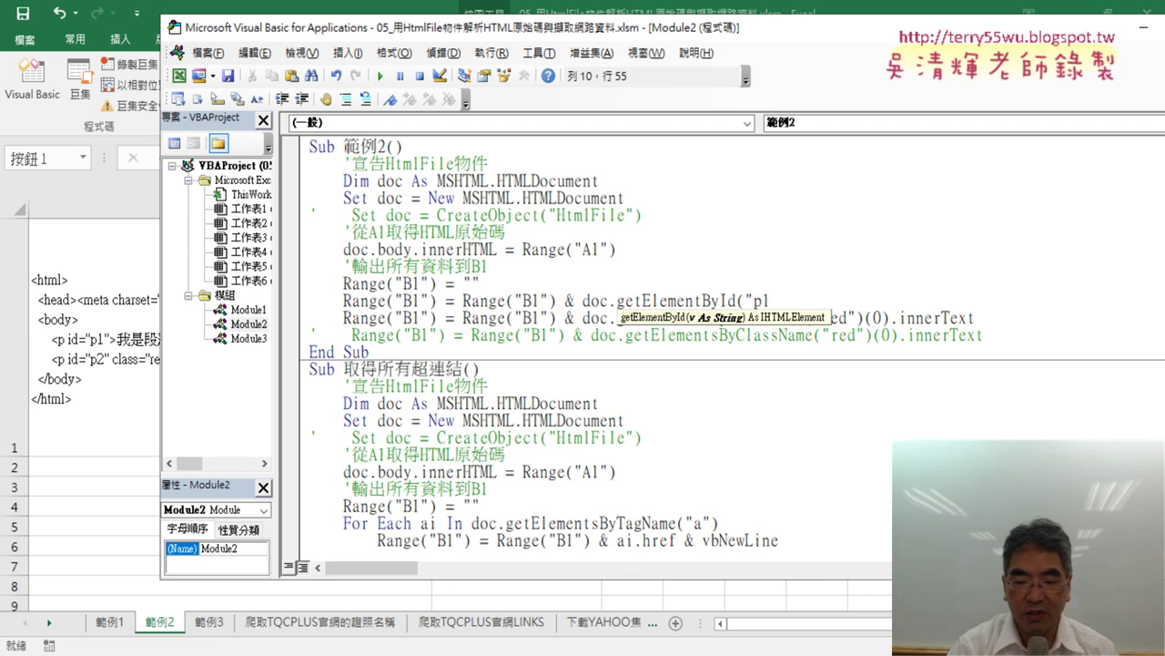
pyautogui.write('")')
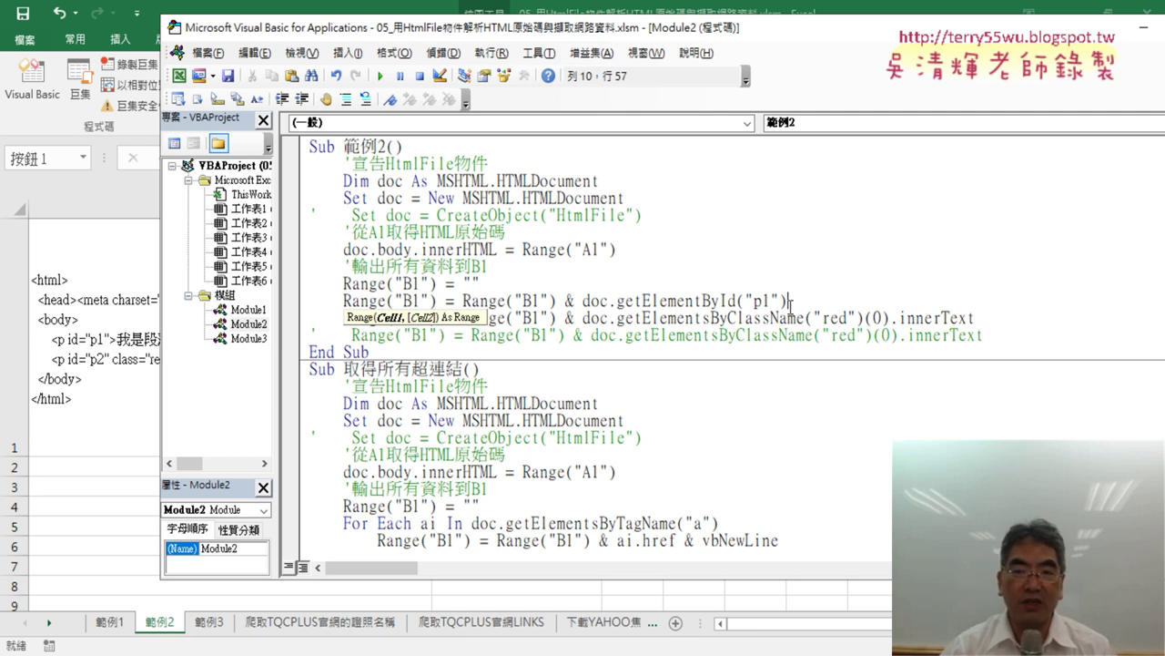
pyautogui.write('.')
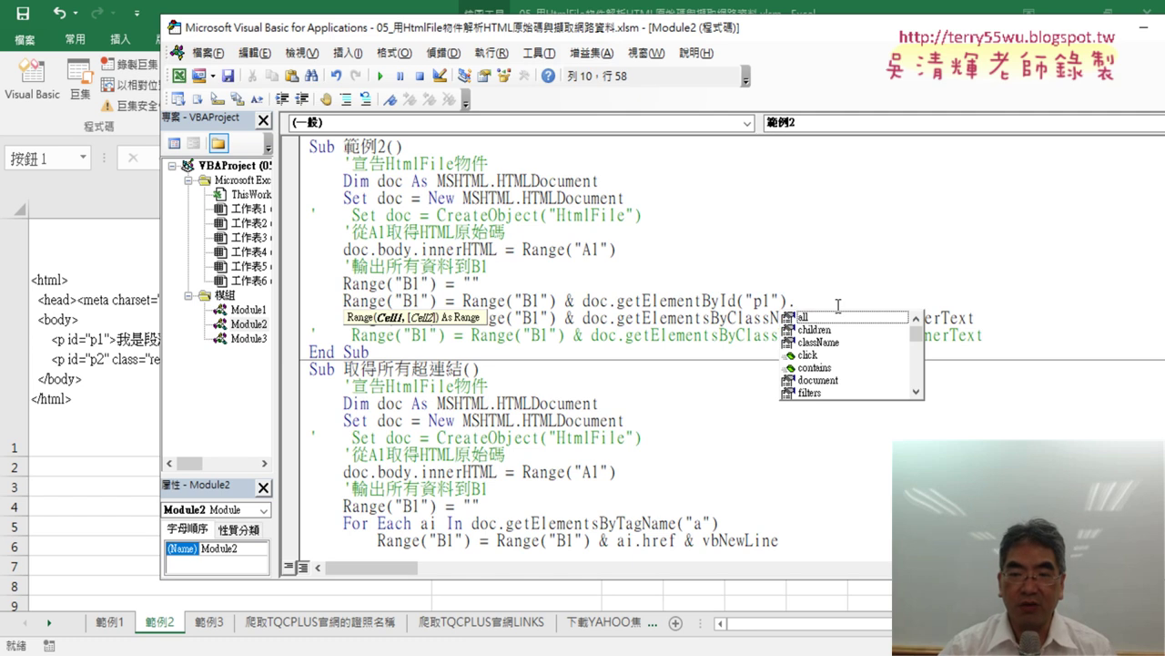
pyautogui.write('i')
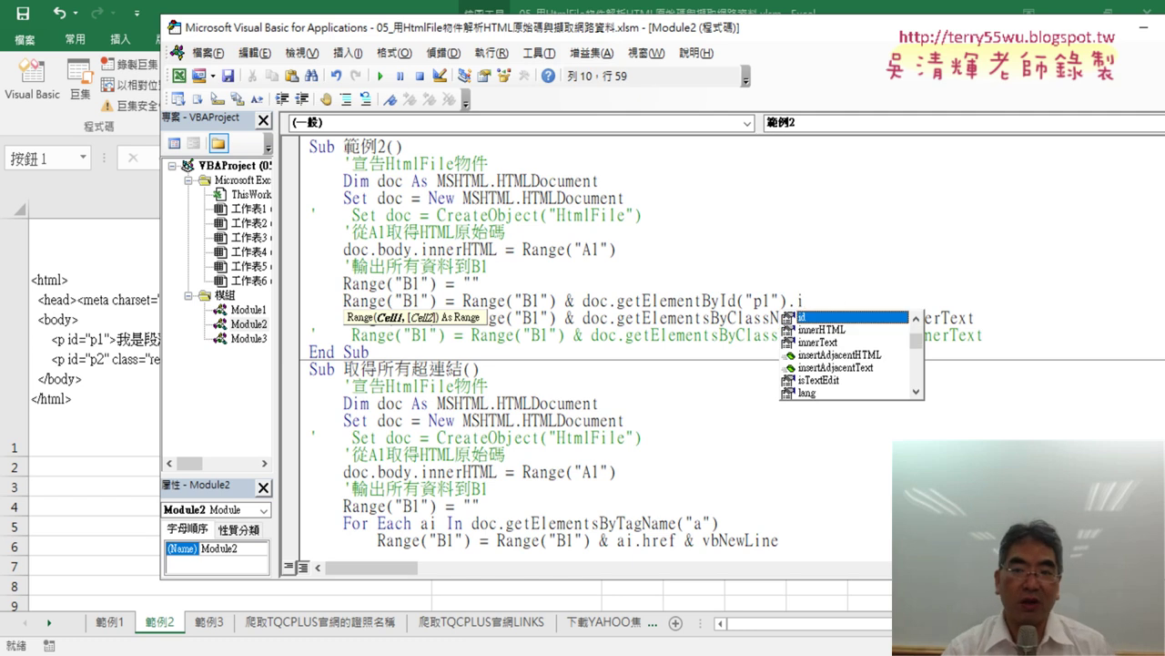
pyautogui.press('Down')
pyautogui.press('Down')
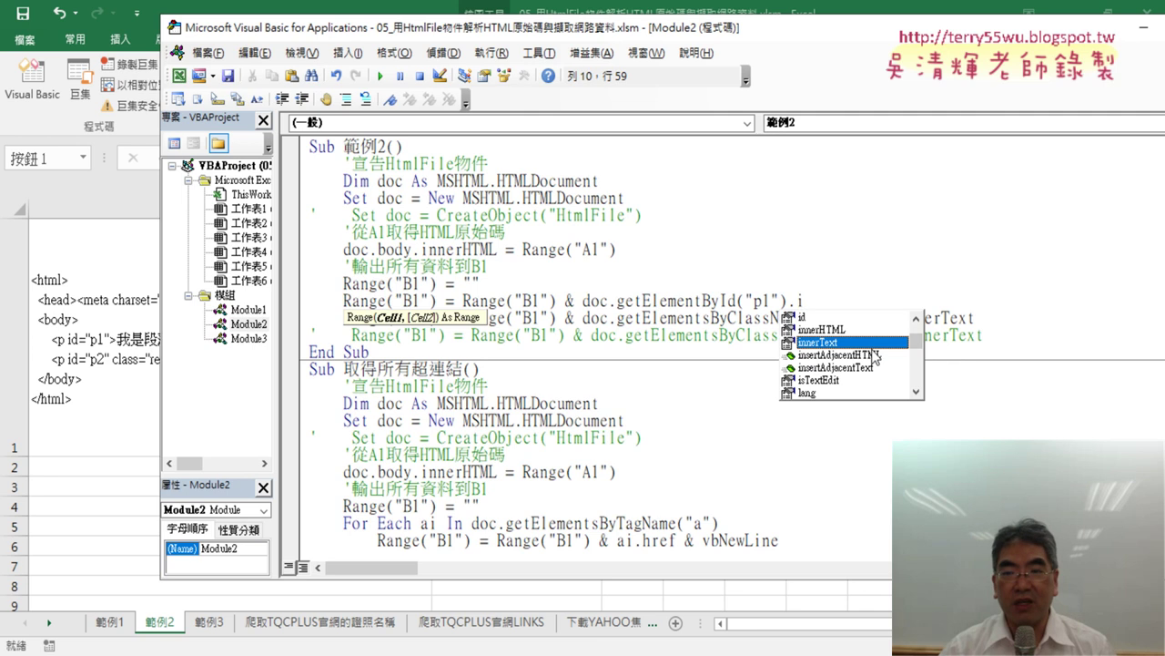
pyautogui.press('Tab')
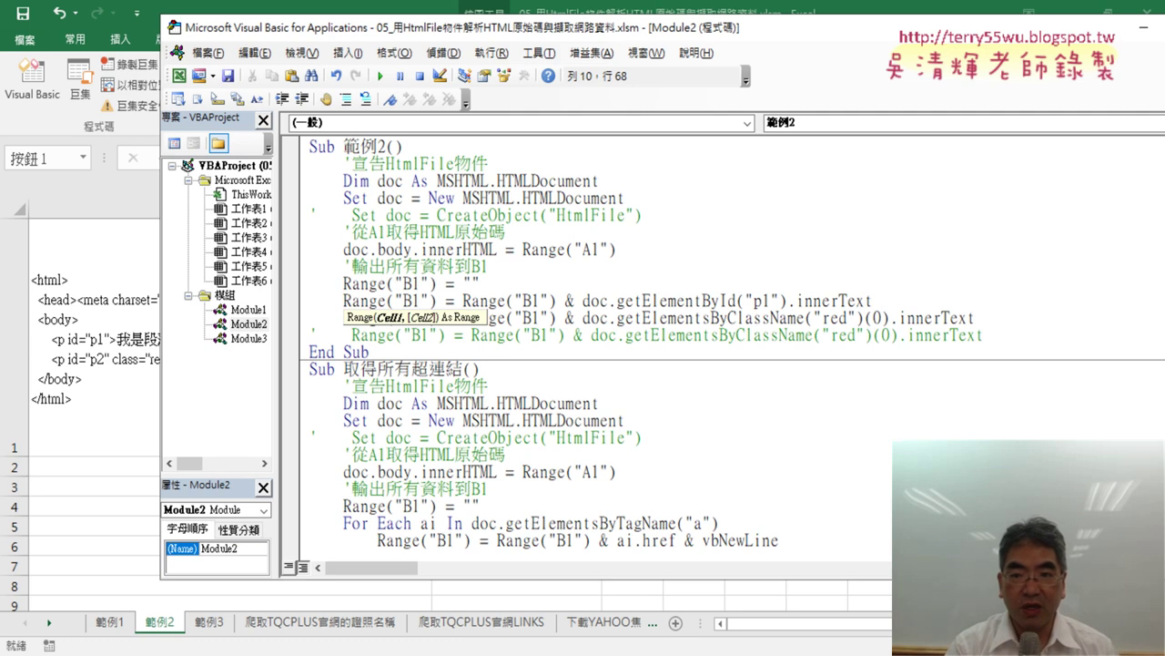
pyautogui.write('& ')
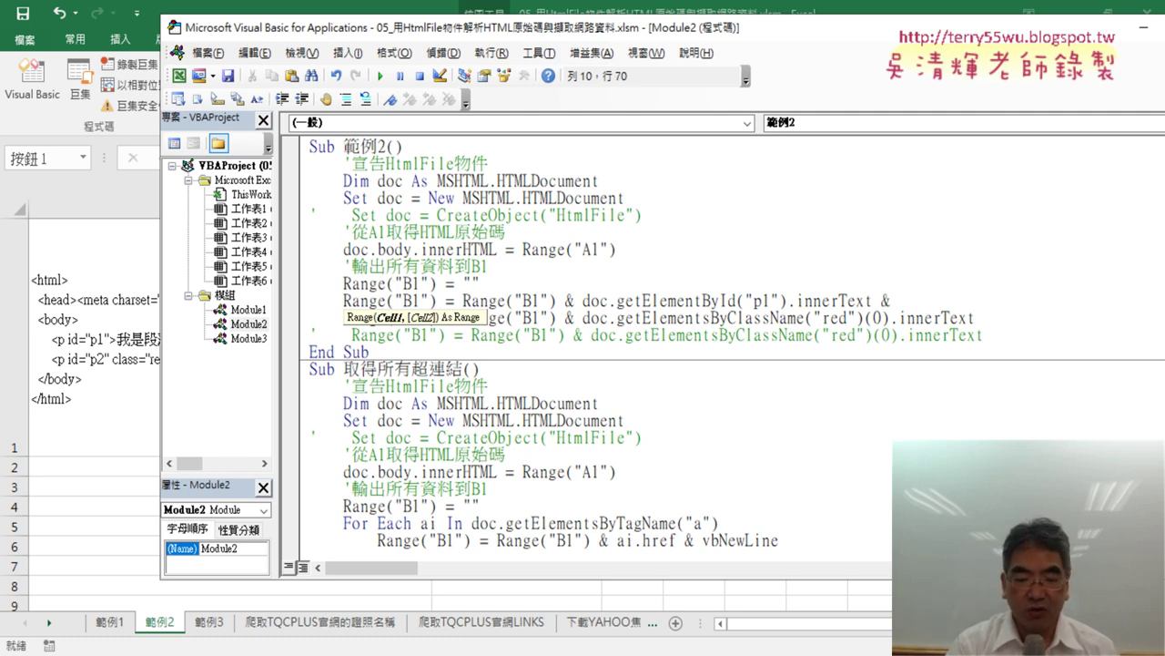
pyautogui.write('chr')
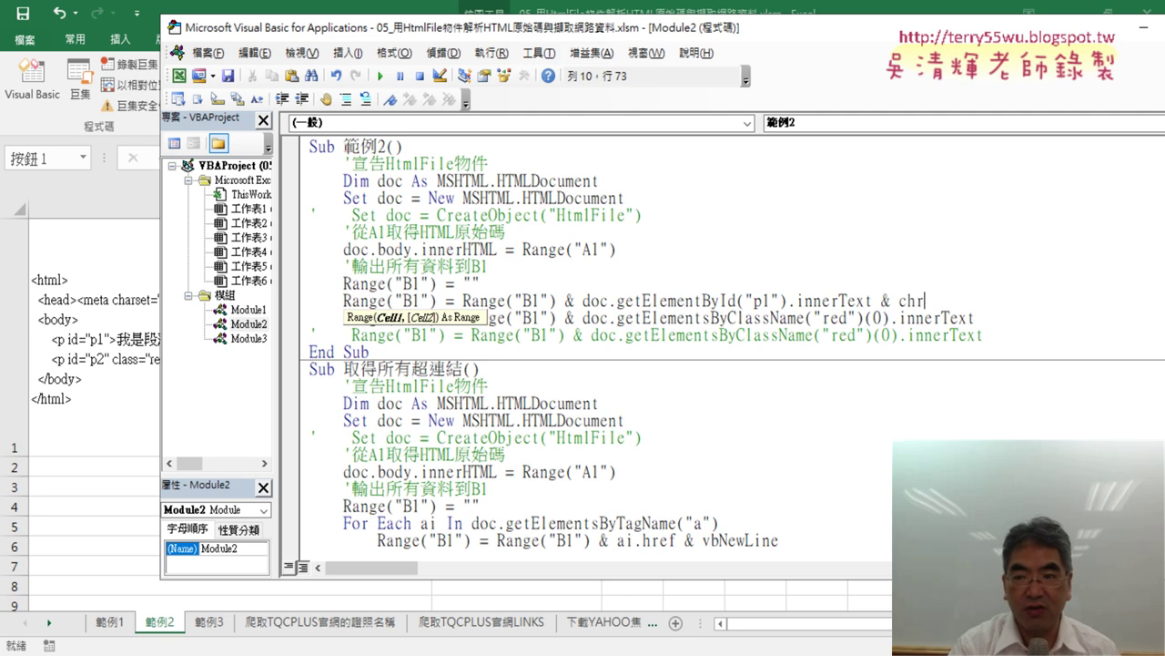
pyautogui.write('(')
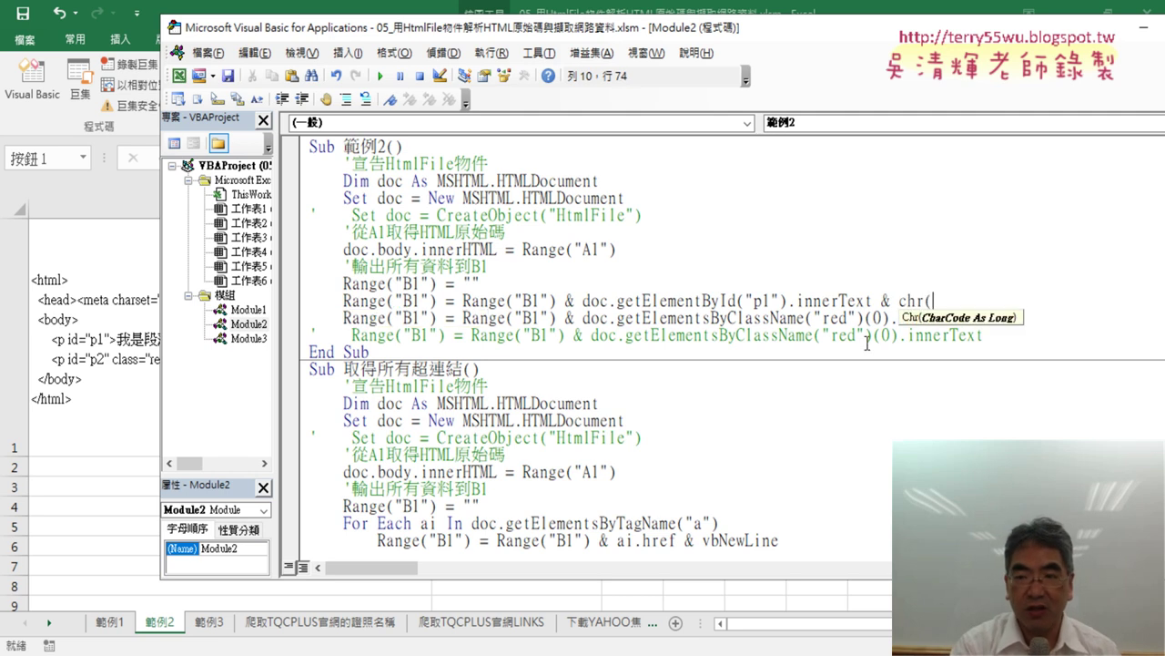
pyautogui.write('10)')
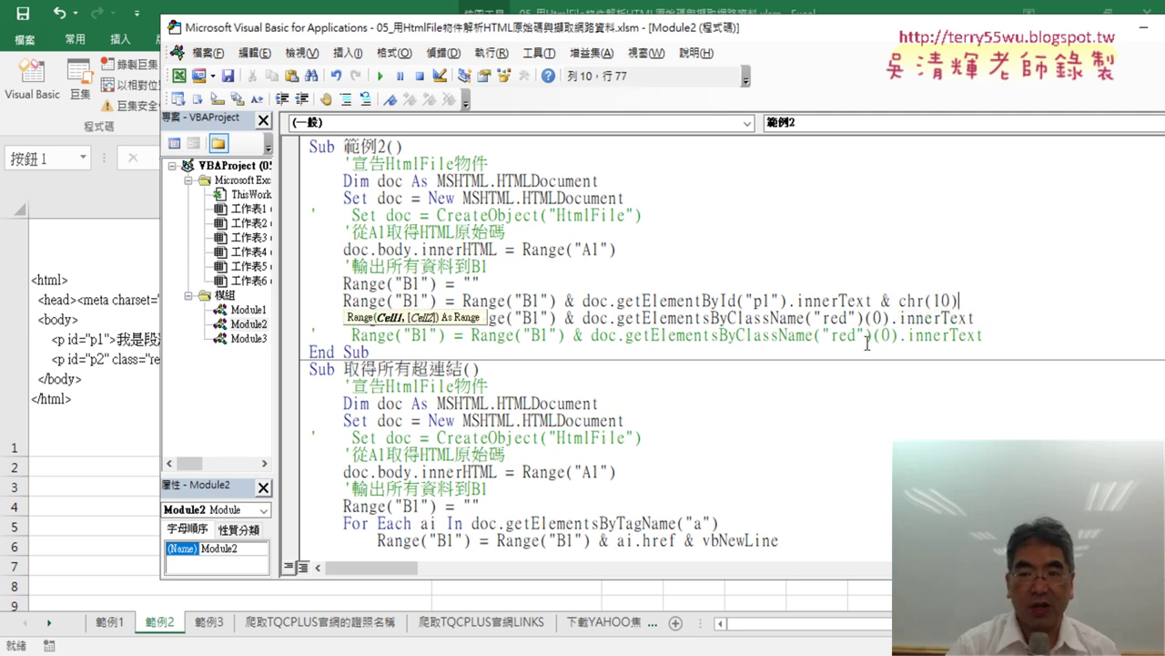
pyautogui.click(782, 447)
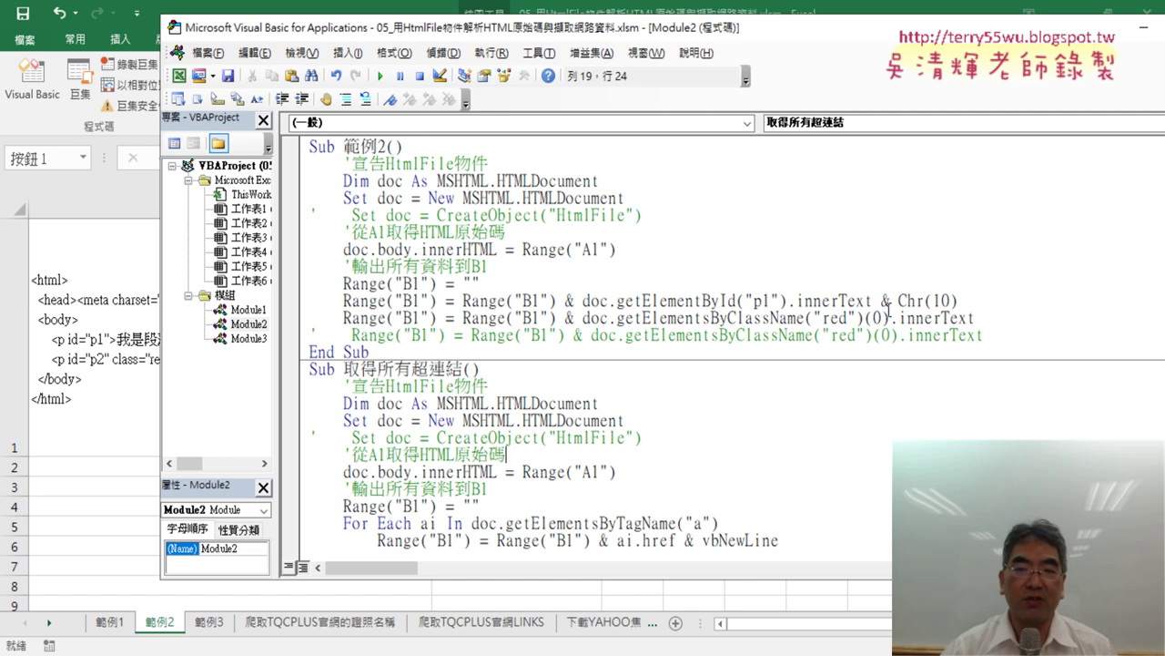
# - Comment out the red-class line and run 範例2 to check B1
pyautogui.moveTo(776, 37); pyautogui.dragTo(1020, 51)
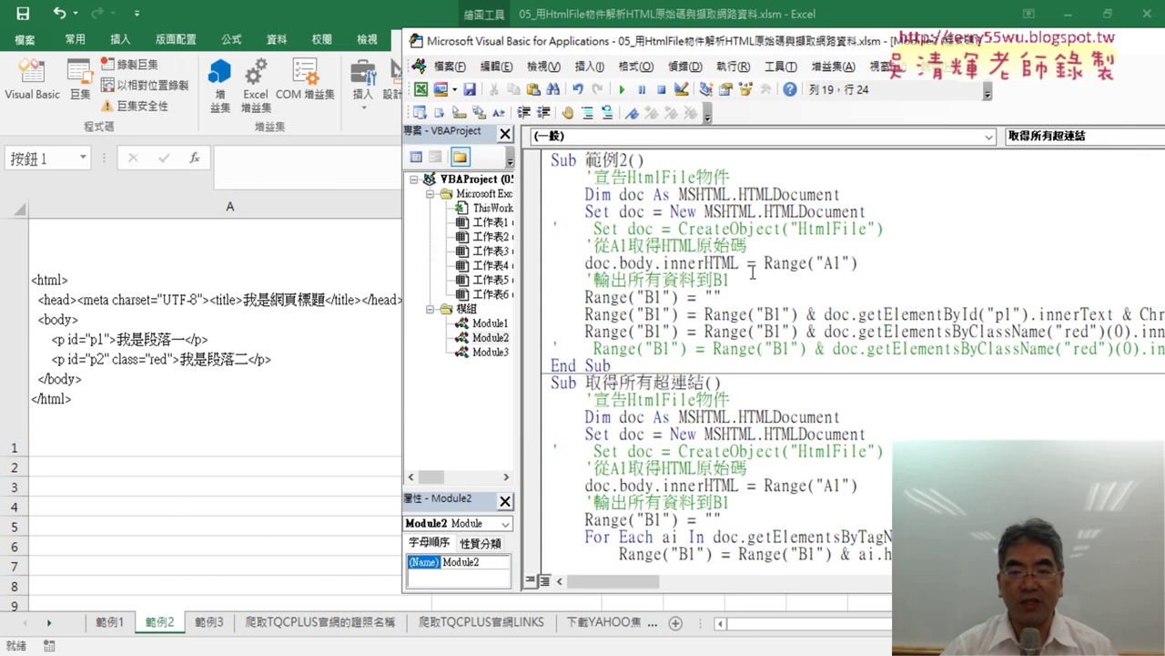
pyautogui.click(587, 331)
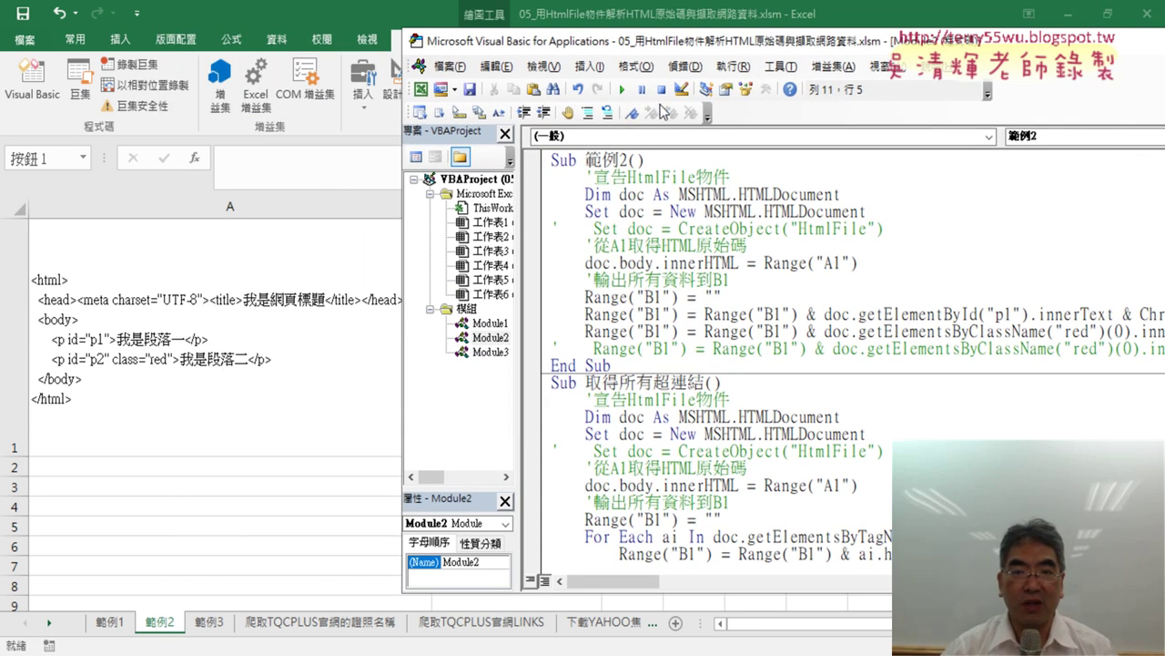
pyautogui.click(587, 113)
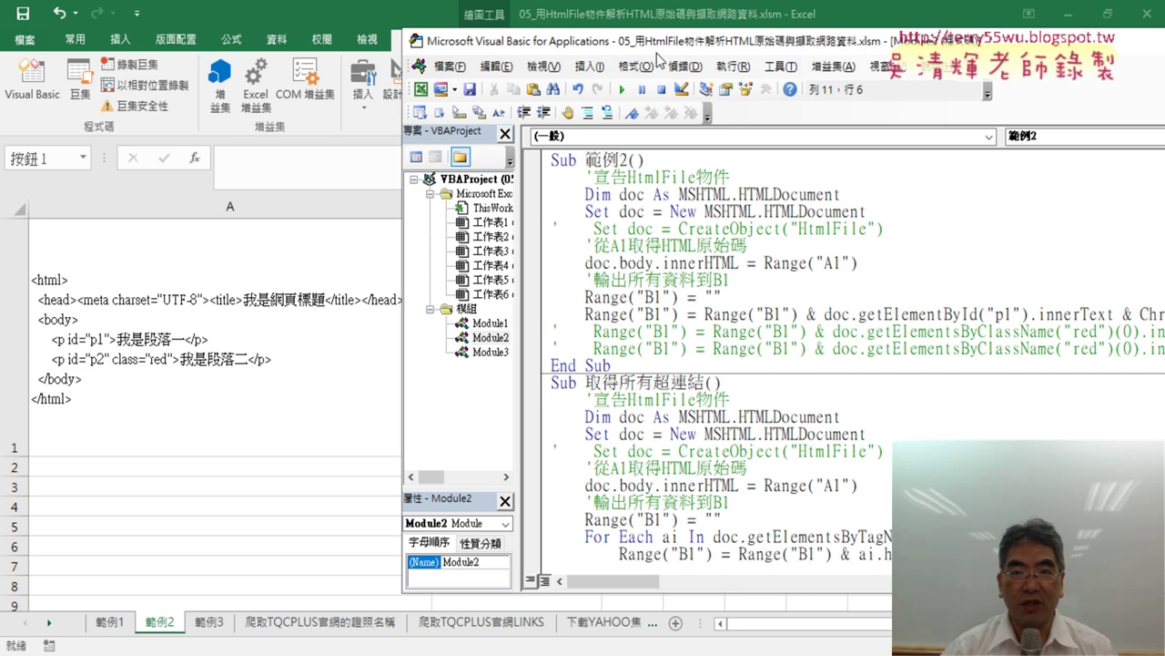
pyautogui.moveTo(674, 47); pyautogui.dragTo(956, 52)
pyautogui.click(898, 285)
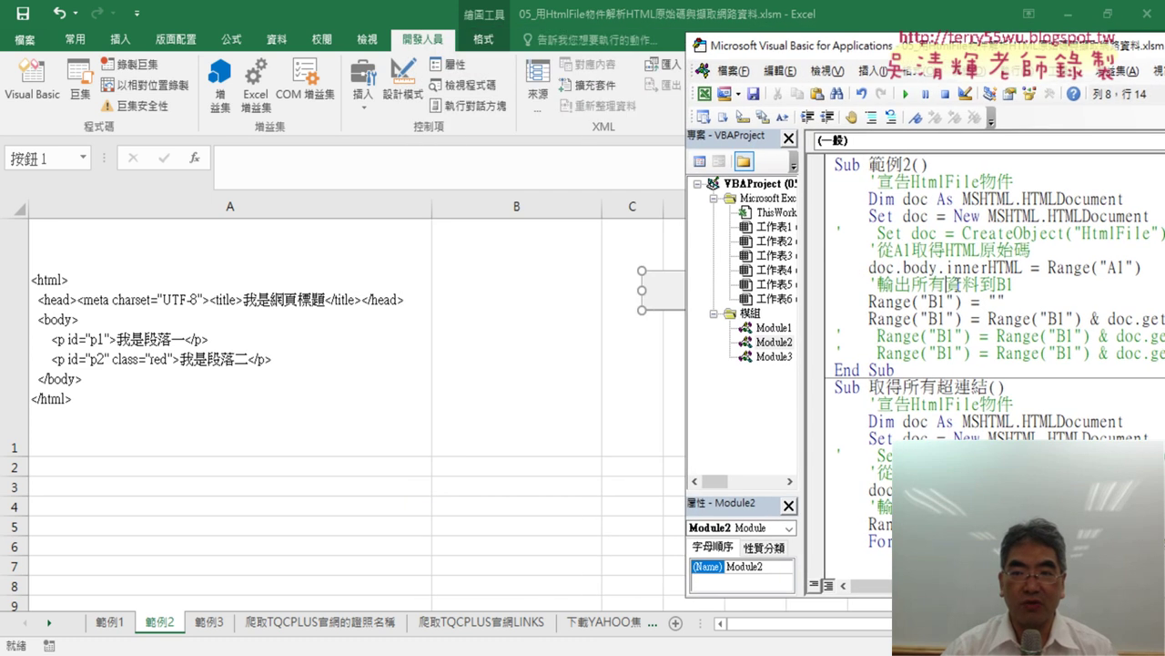
pyautogui.click(905, 96)
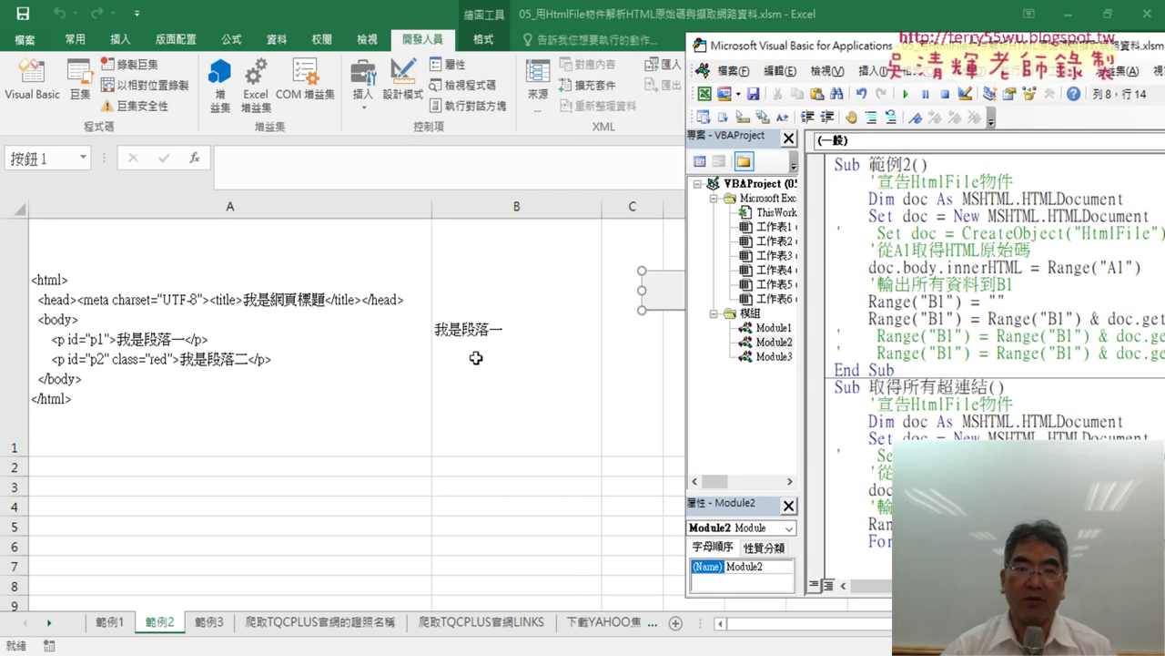
pyautogui.moveTo(890, 56); pyautogui.dragTo(354, 64)
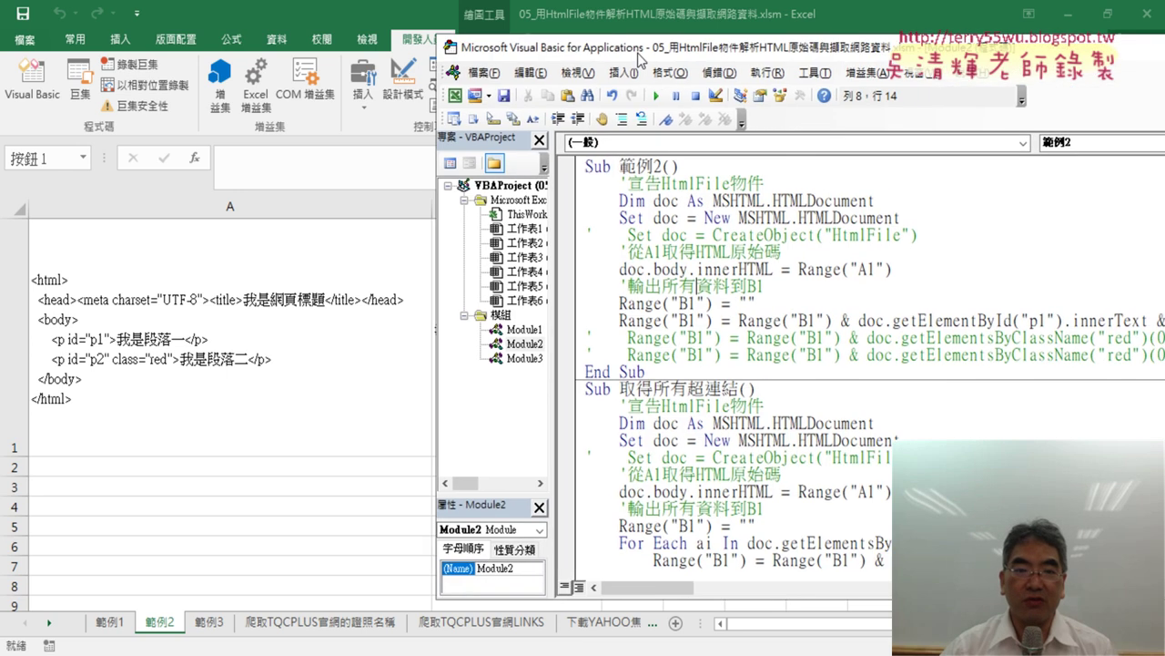
# - Change the ID from "p1" to "p2" and rerun 範例2 to refresh B1
pyautogui.moveTo(750, 324); pyautogui.dragTo(764, 323)
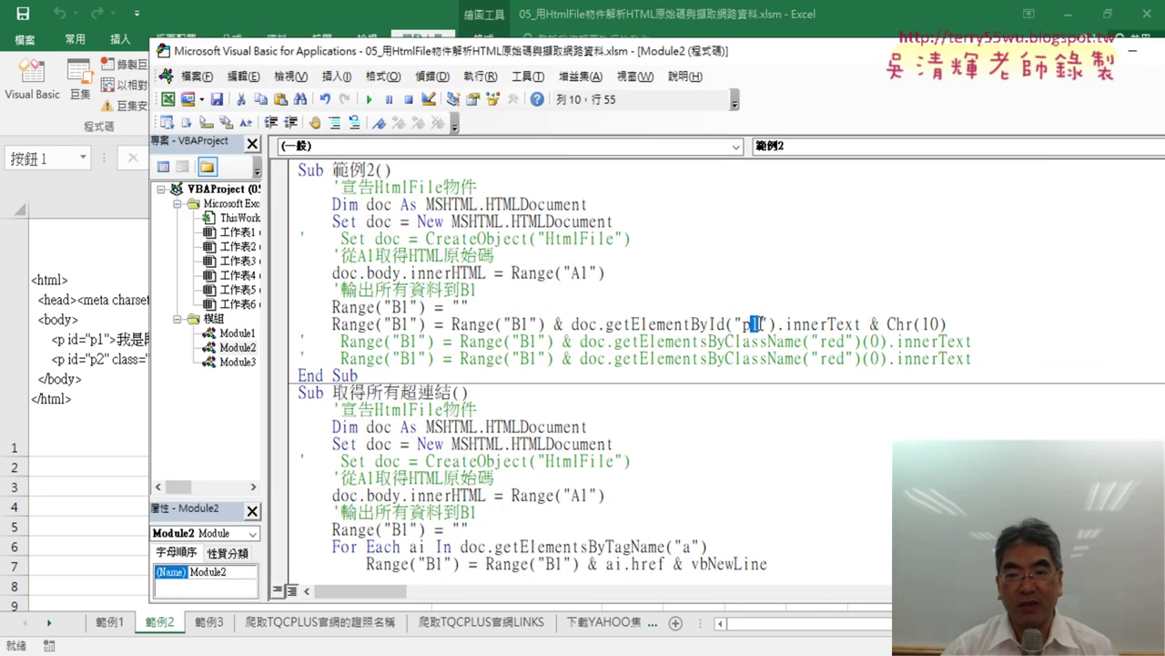
pyautogui.write('2')
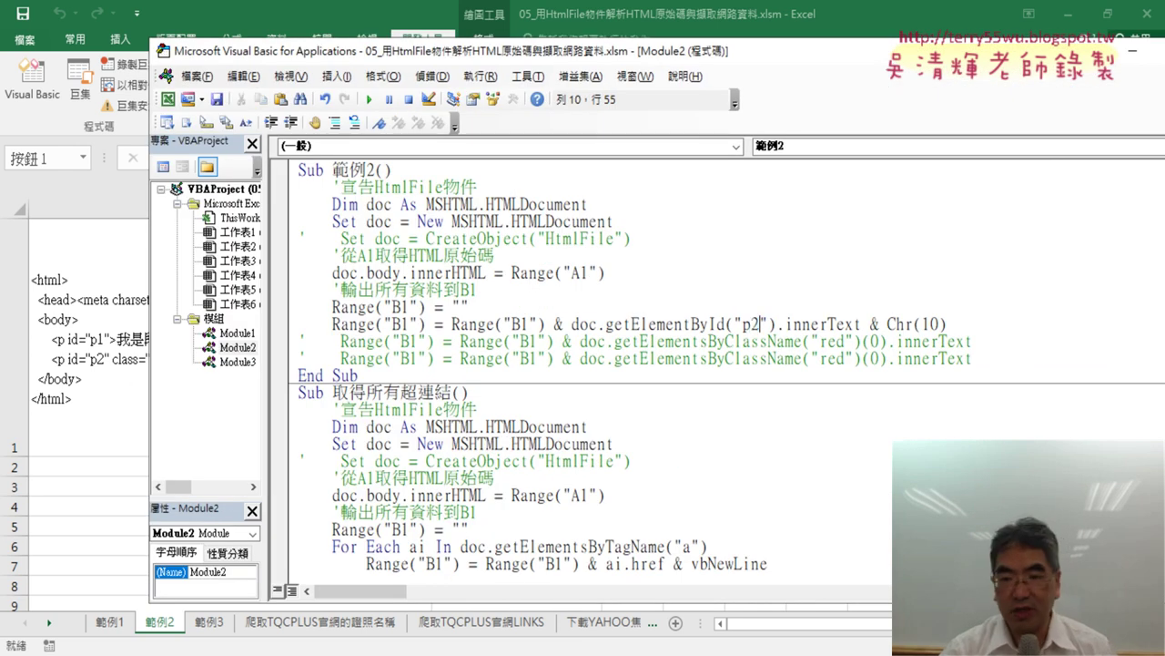
pyautogui.moveTo(647, 55); pyautogui.dragTo(1031, 62)
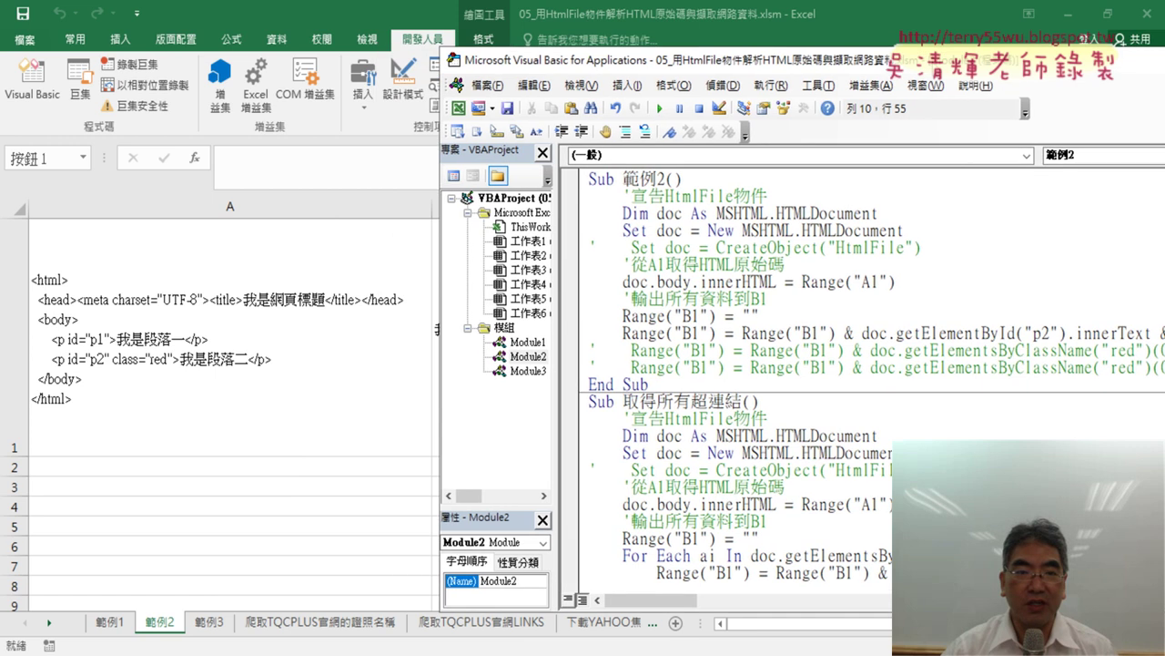
pyautogui.click(902, 331)
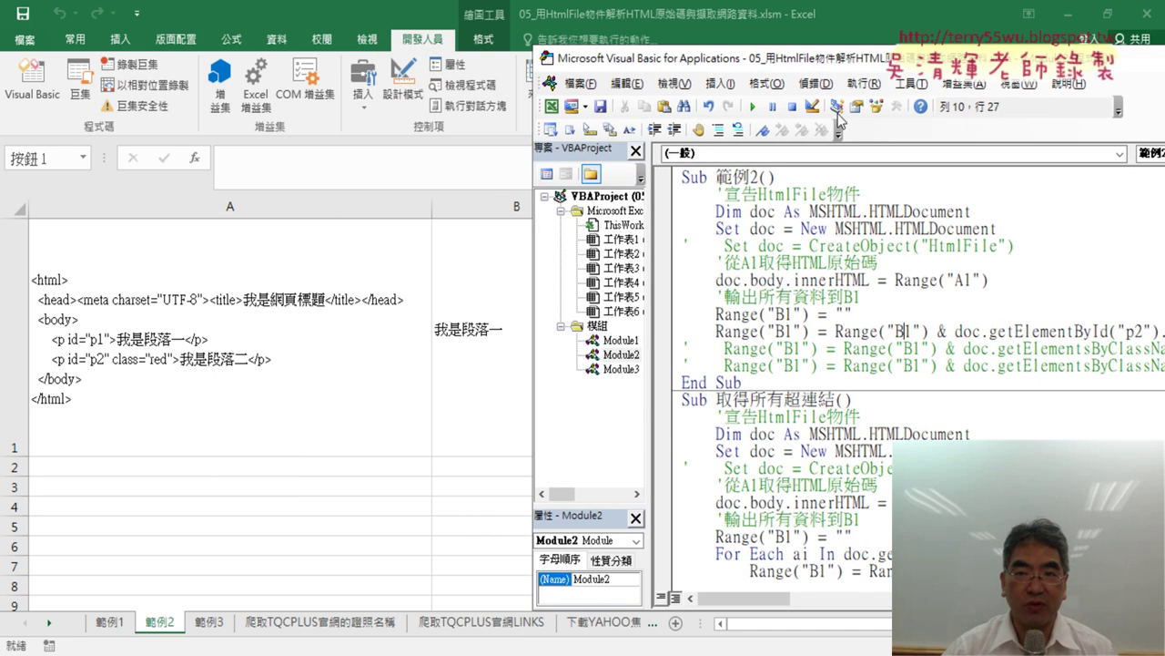
pyautogui.click(754, 107)
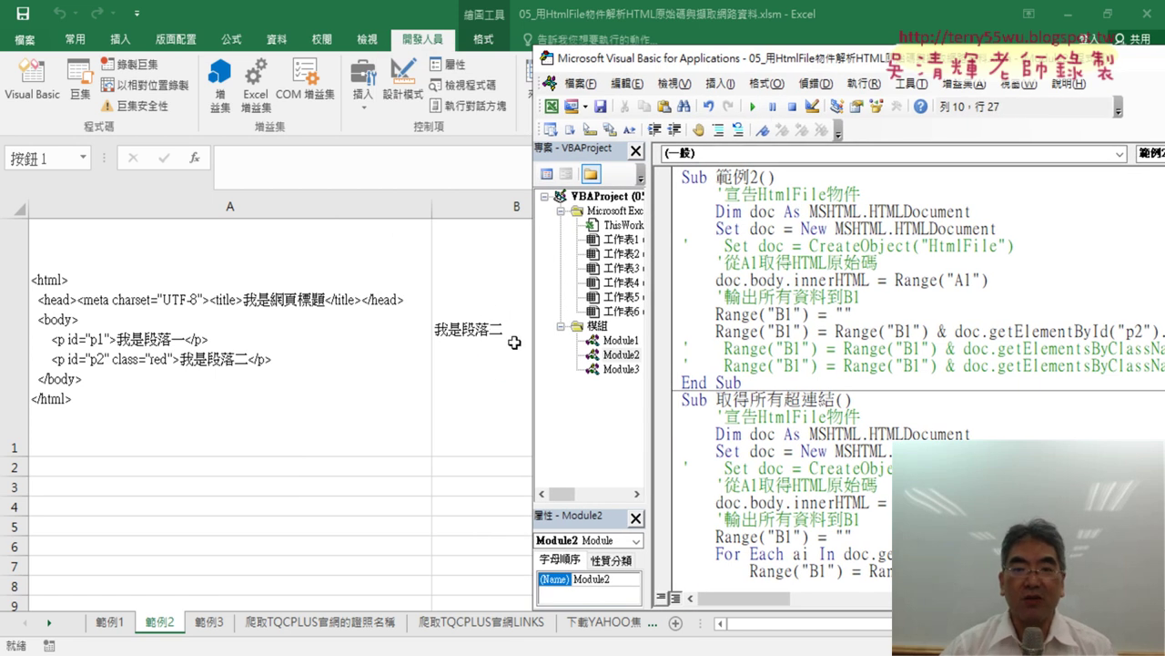
pyautogui.moveTo(765, 56); pyautogui.dragTo(372, 38)
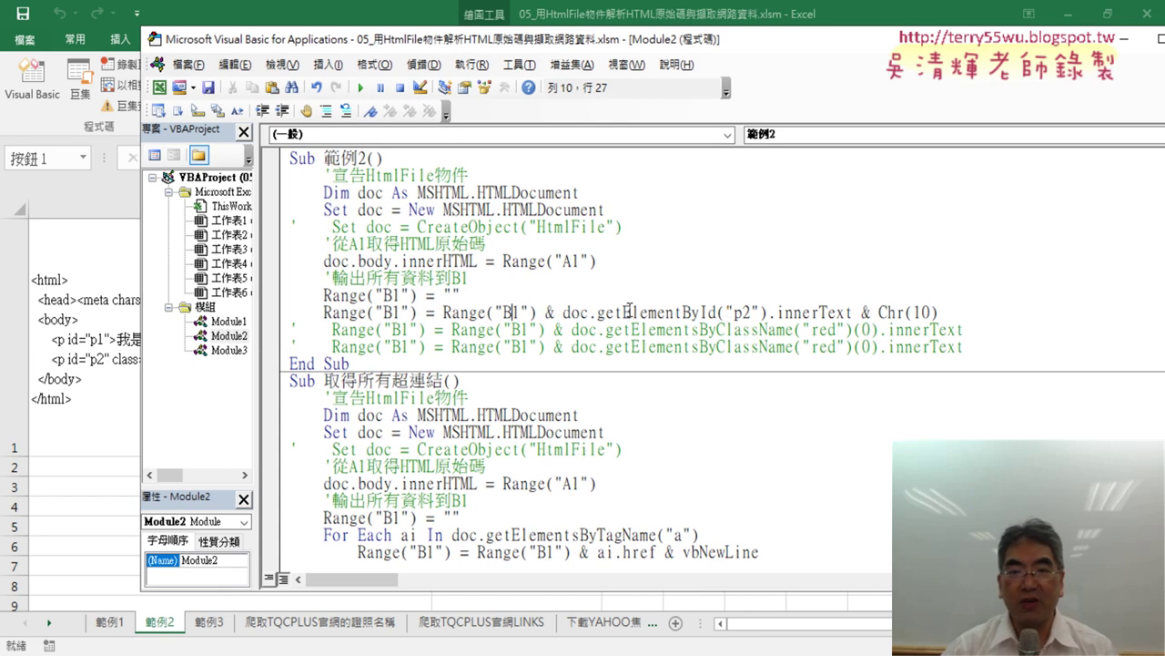
# - Replace the getElementById("p2") part with getElementsByClassName("red")
pyautogui.moveTo(590, 312); pyautogui.dragTo(943, 311)
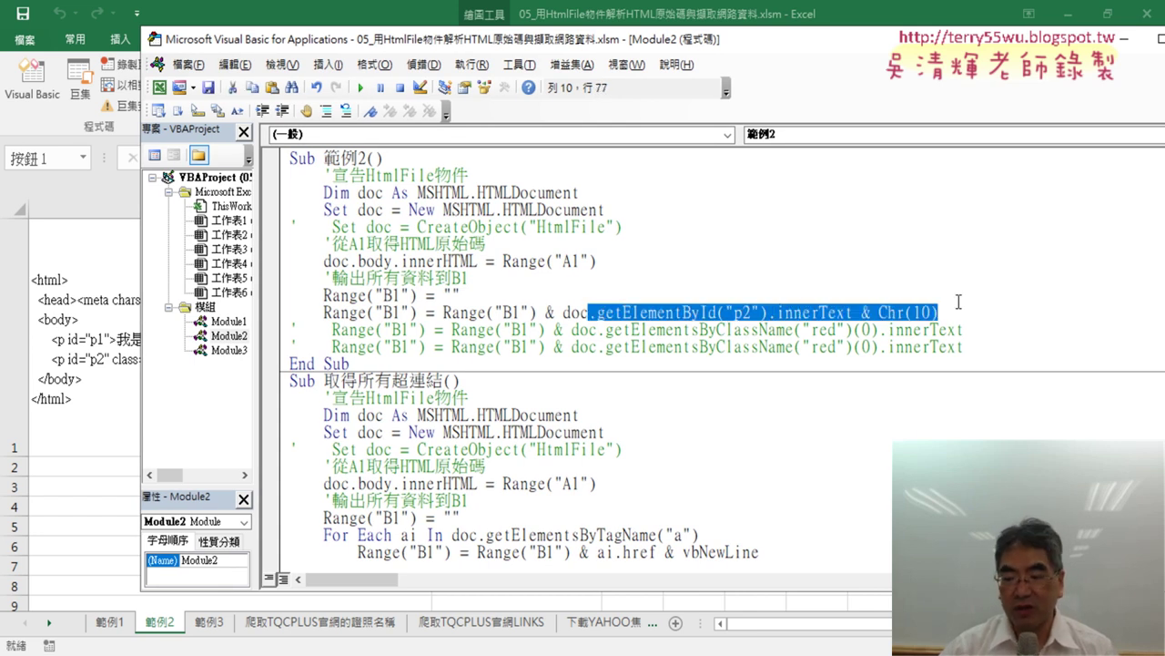
pyautogui.write('.')
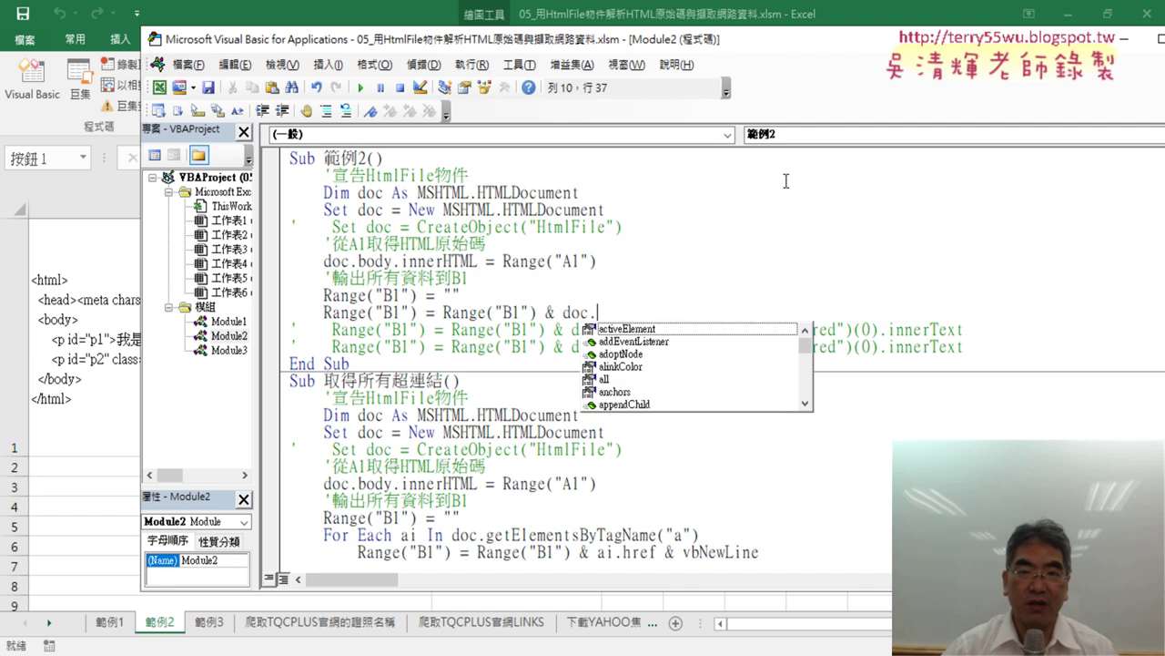
pyautogui.moveTo(688, 38); pyautogui.dragTo(851, 37)
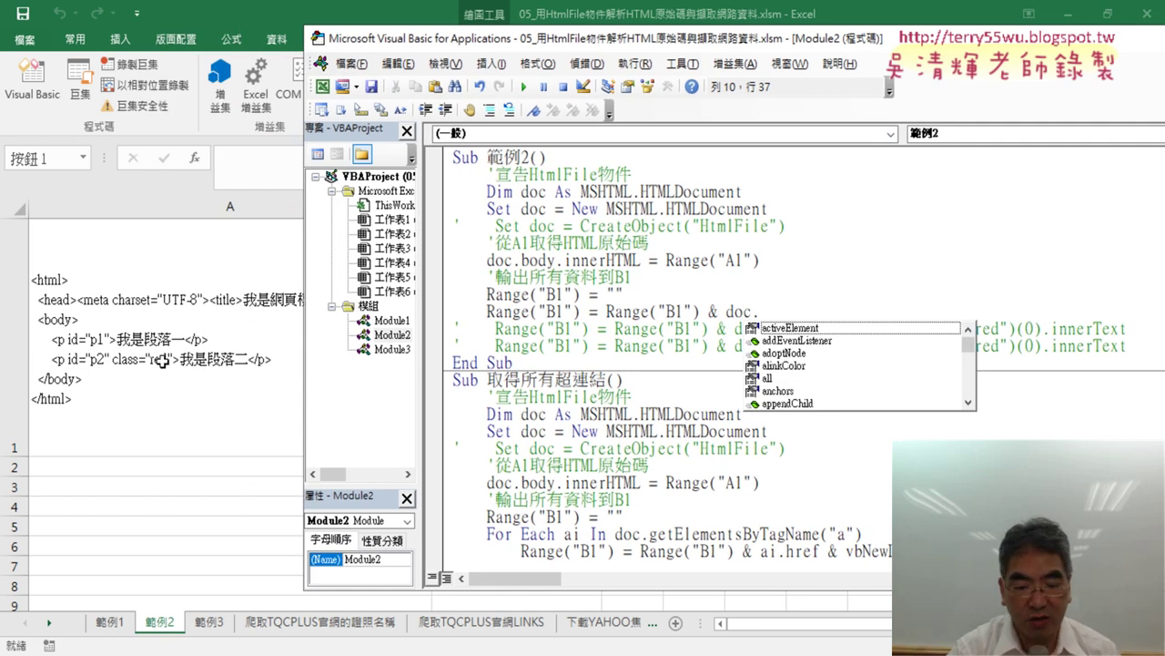
pyautogui.write('get')
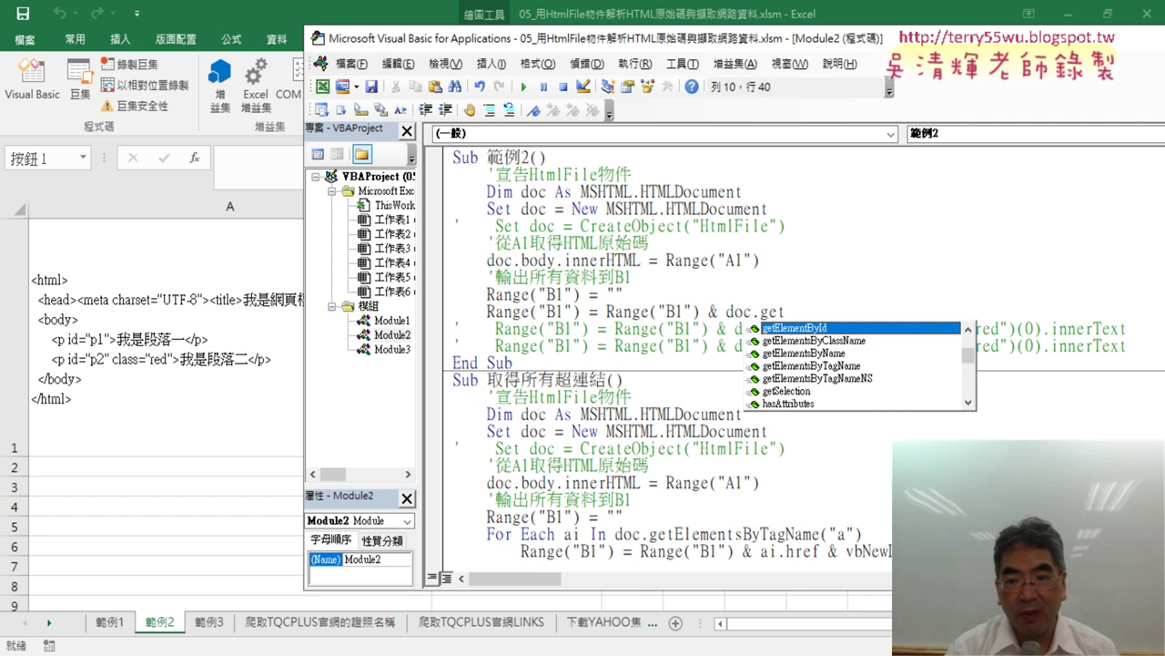
pyautogui.press('Down')
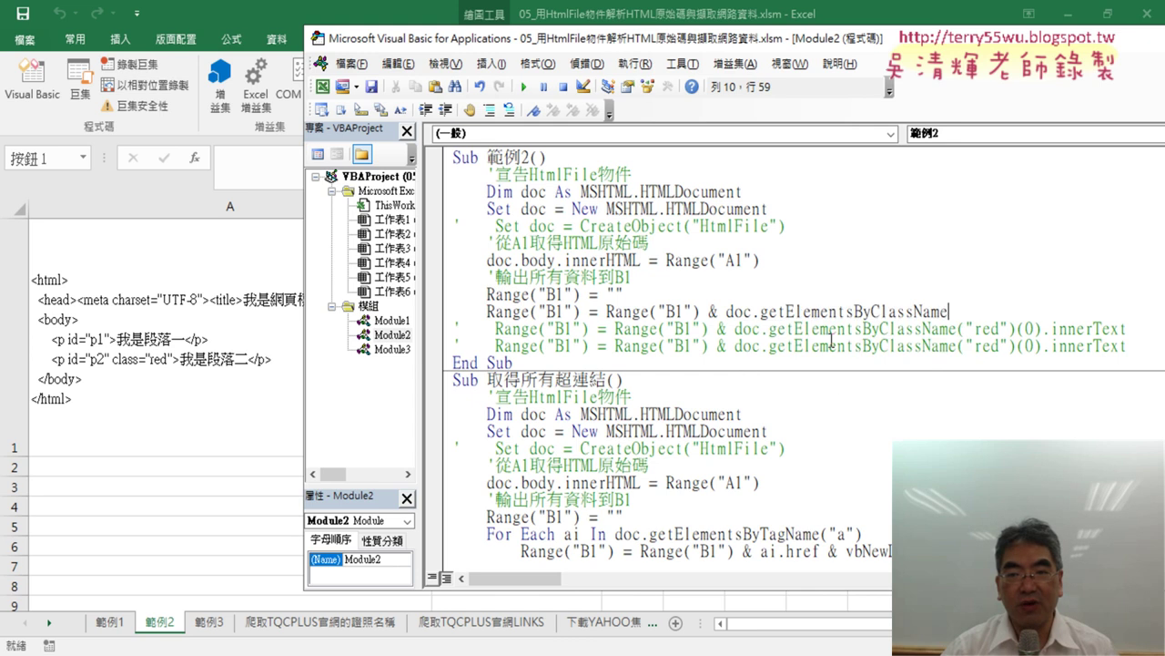
pyautogui.doubleClick(831, 339)
pyautogui.write('("')
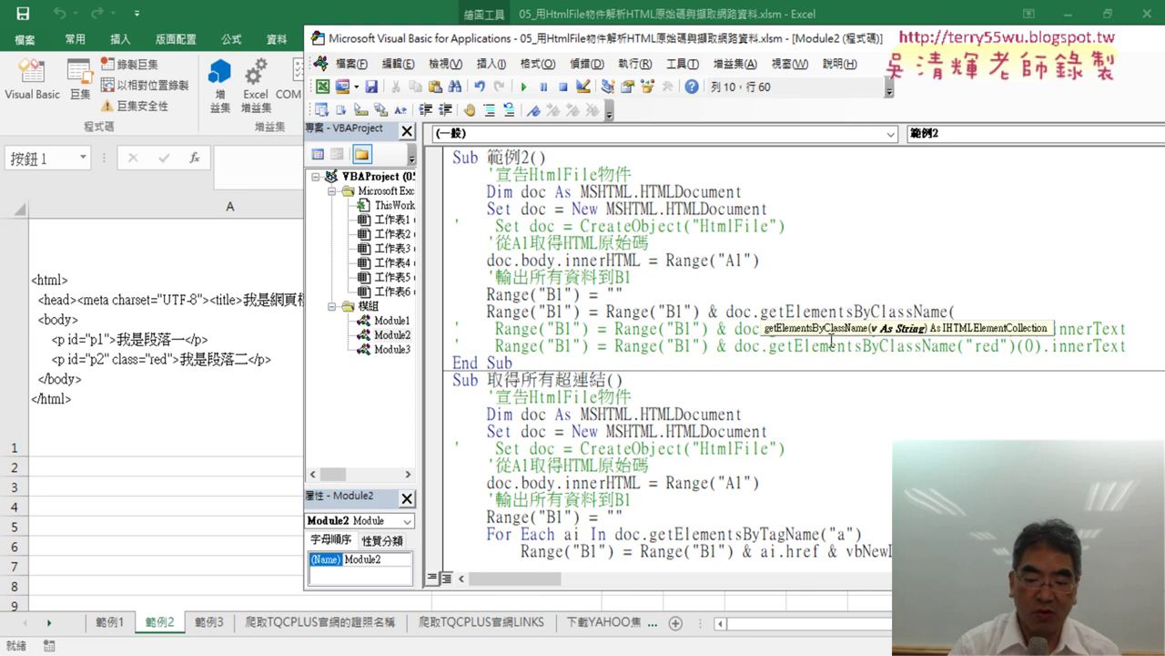
pyautogui.write('r')
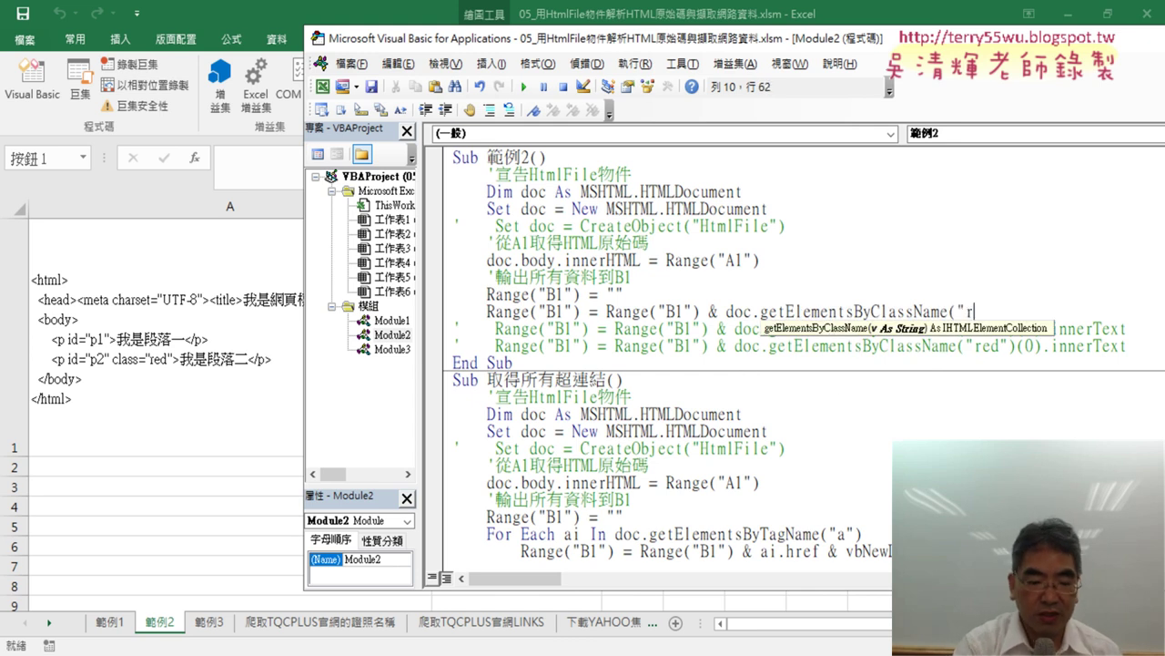
pyautogui.write('ed").')
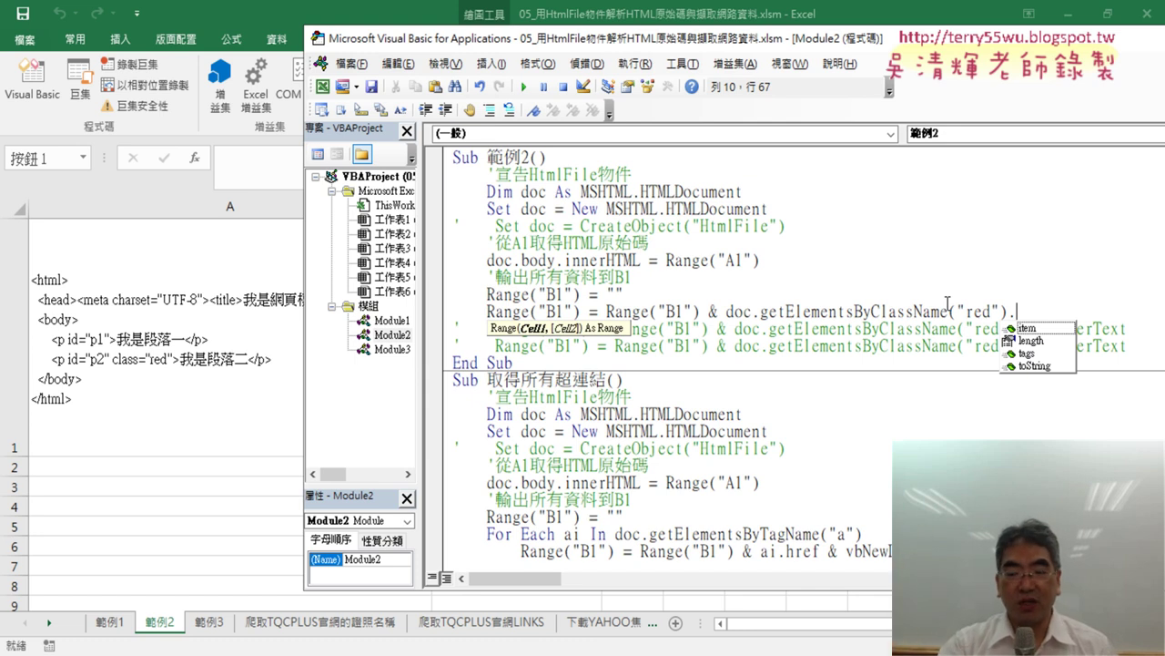
# - Complete the expression as getElementsByClassName("red")(0).innerText and commit the line
pyautogui.press('BackSpace')
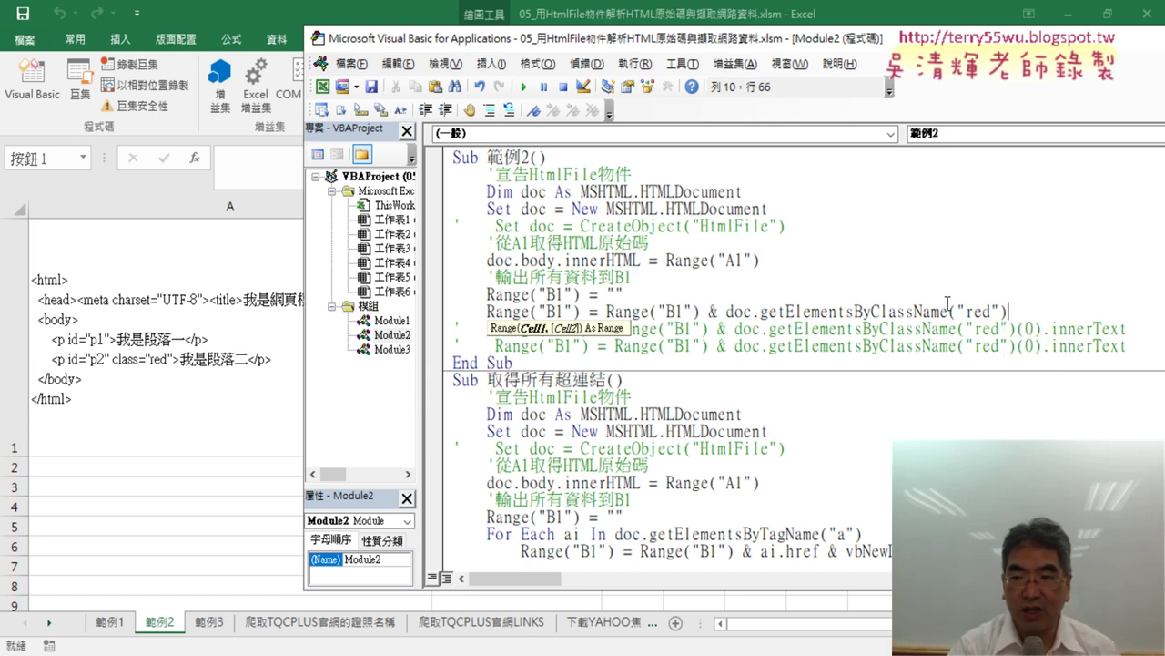
pyautogui.write('(')
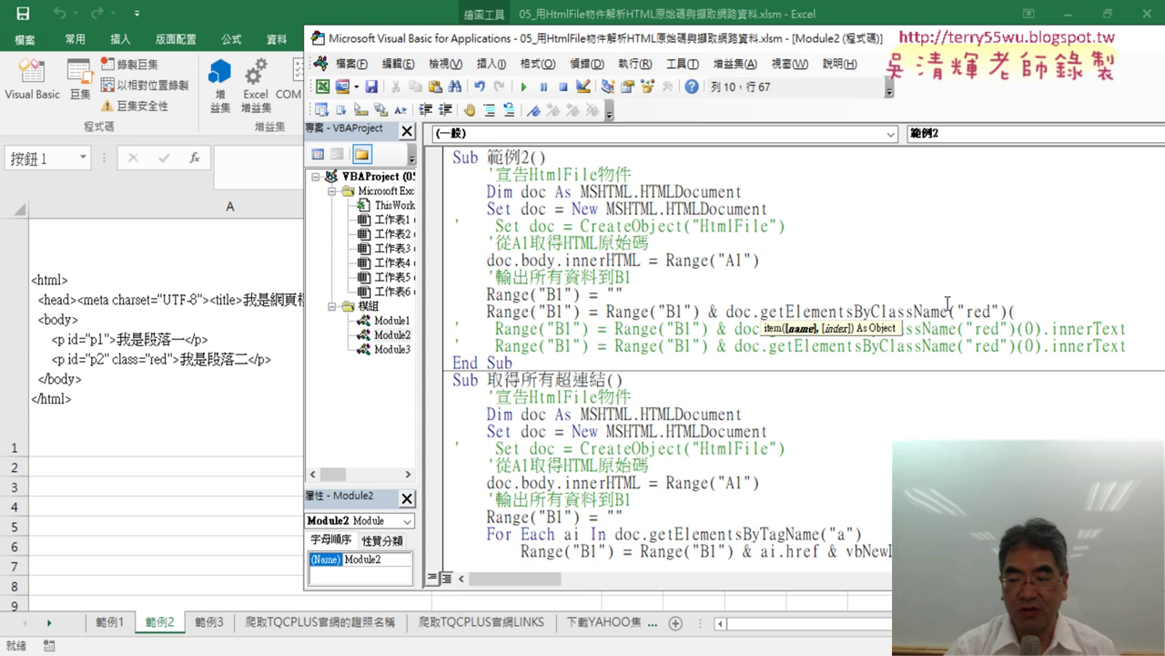
pyautogui.write('0')
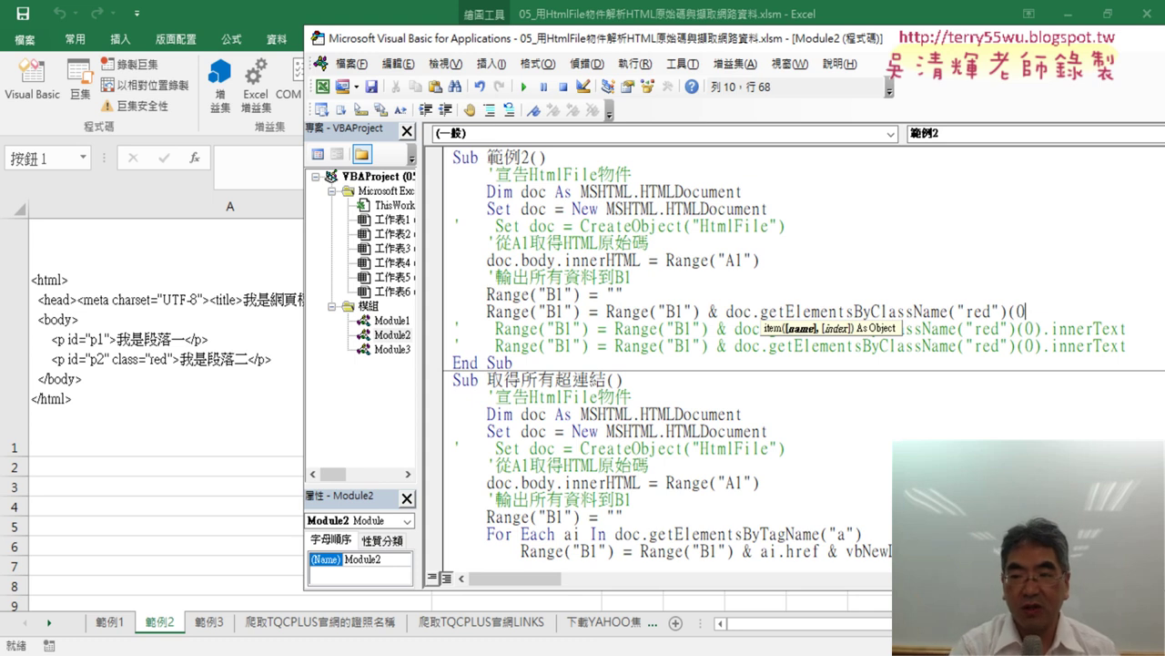
pyautogui.write(')')
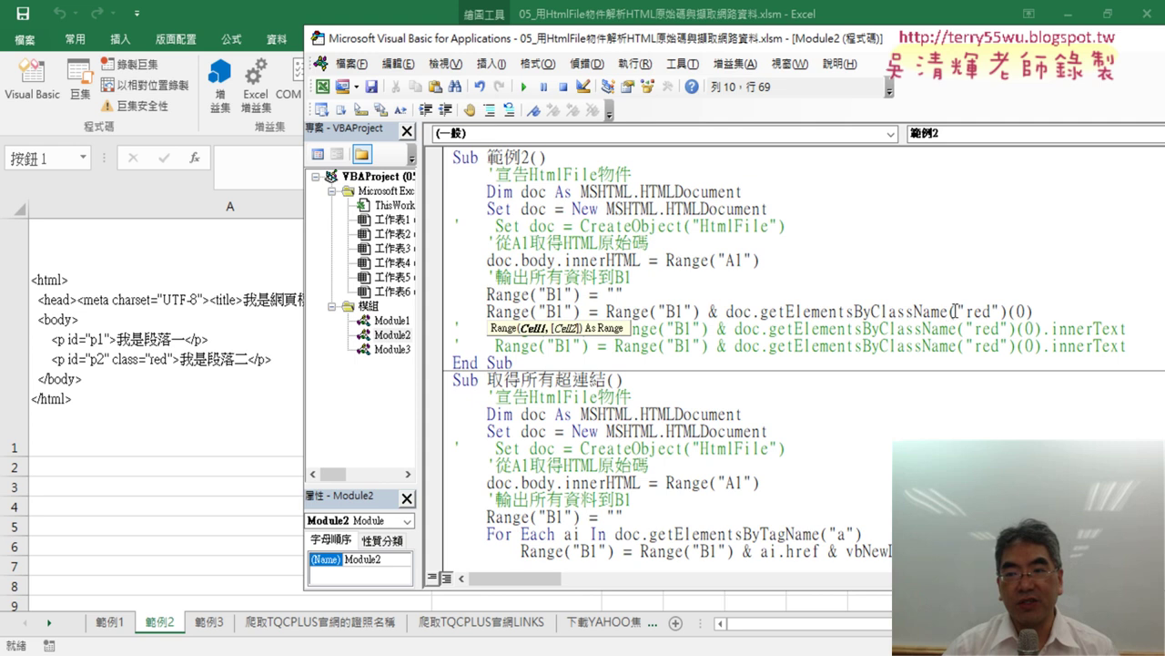
pyautogui.moveTo(1006, 311); pyautogui.dragTo(1038, 311)
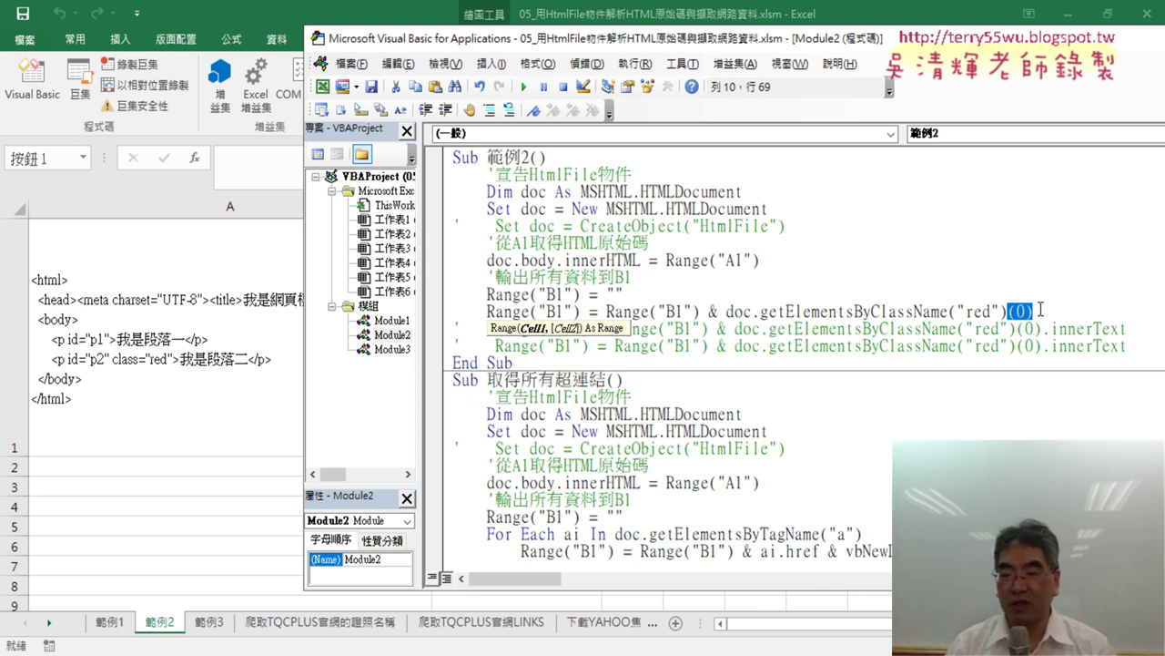
pyautogui.write('.')
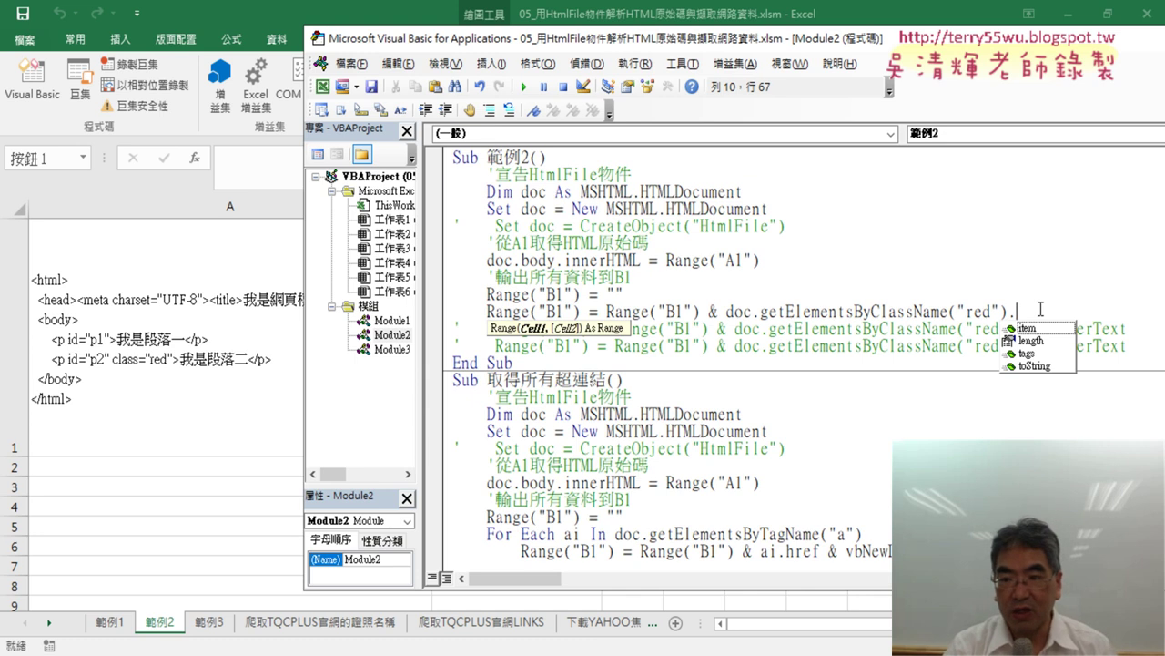
pyautogui.press('BackSpace')
pyautogui.write('(')
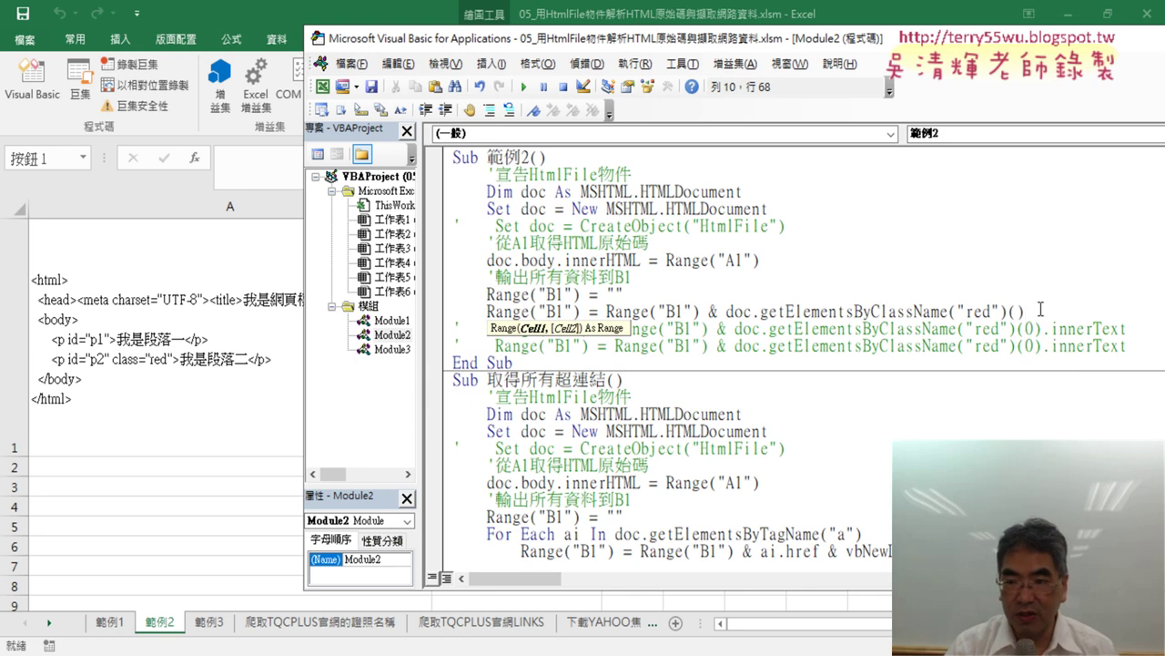
pyautogui.write('(0')
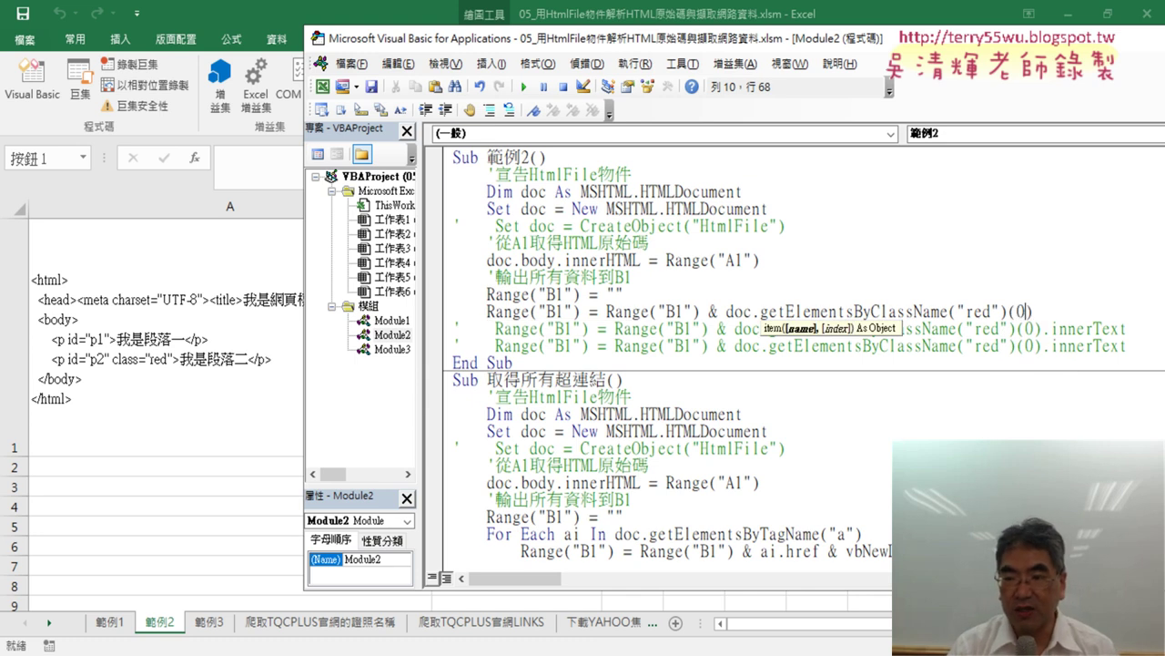
pyautogui.write(').')
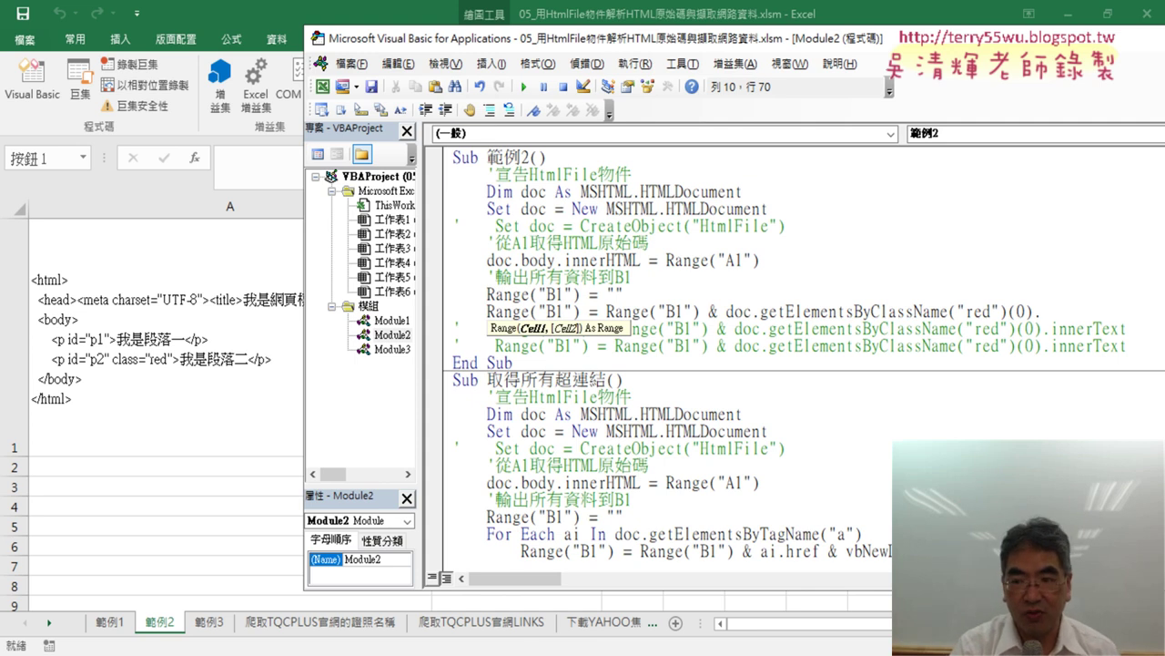
pyautogui.write('inn')
pyautogui.write('ertex')
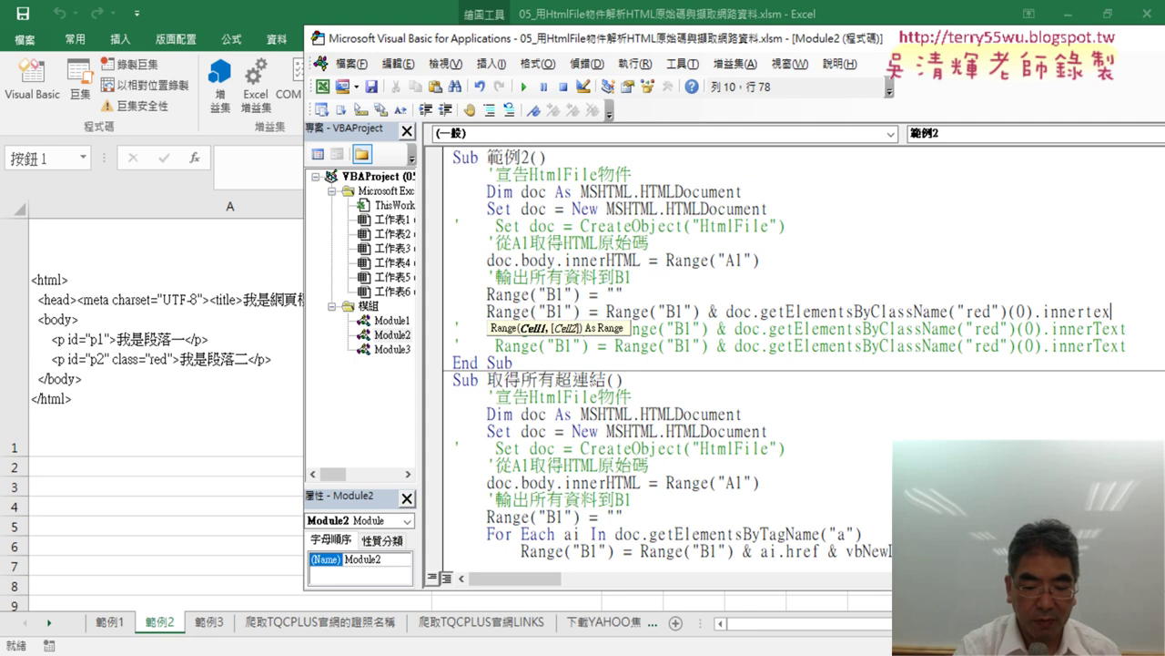
pyautogui.write('t')
pyautogui.click(913, 262)
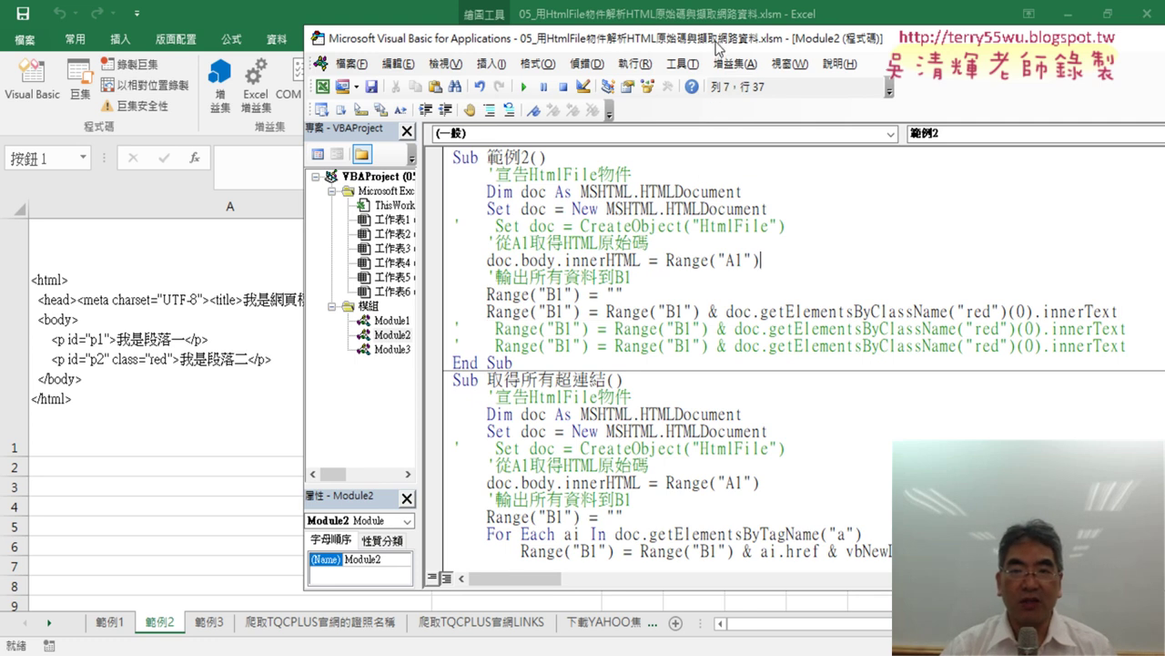
# - Clear B1, rerun 範例2 from the editor to show 我是段落二, then open the 範例3 sheet
pyautogui.moveTo(719, 47); pyautogui.dragTo(1002, 54)
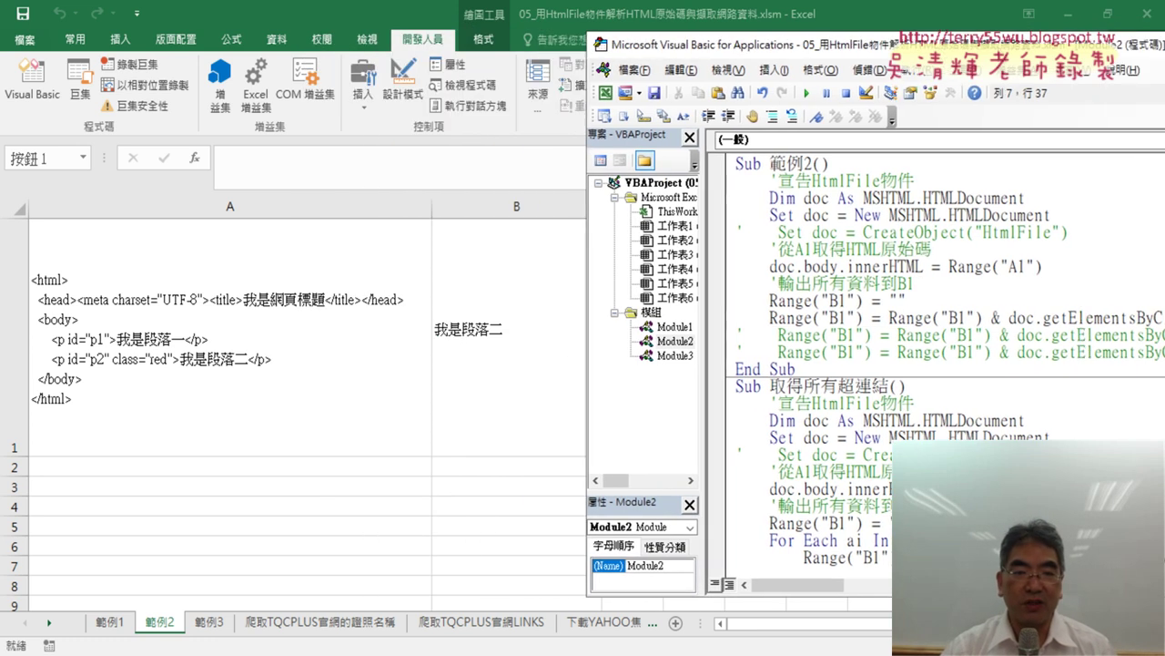
pyautogui.click(458, 359)
pyautogui.press('Delete')
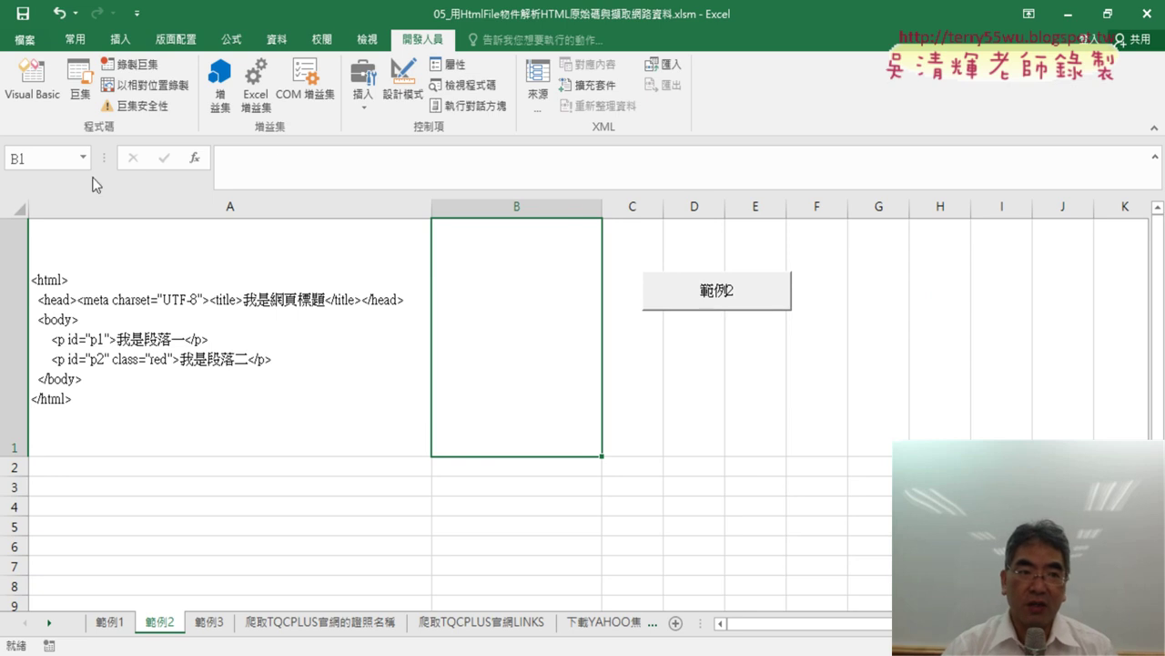
pyautogui.click(32, 80)
pyautogui.click(995, 335)
pyautogui.click(806, 93)
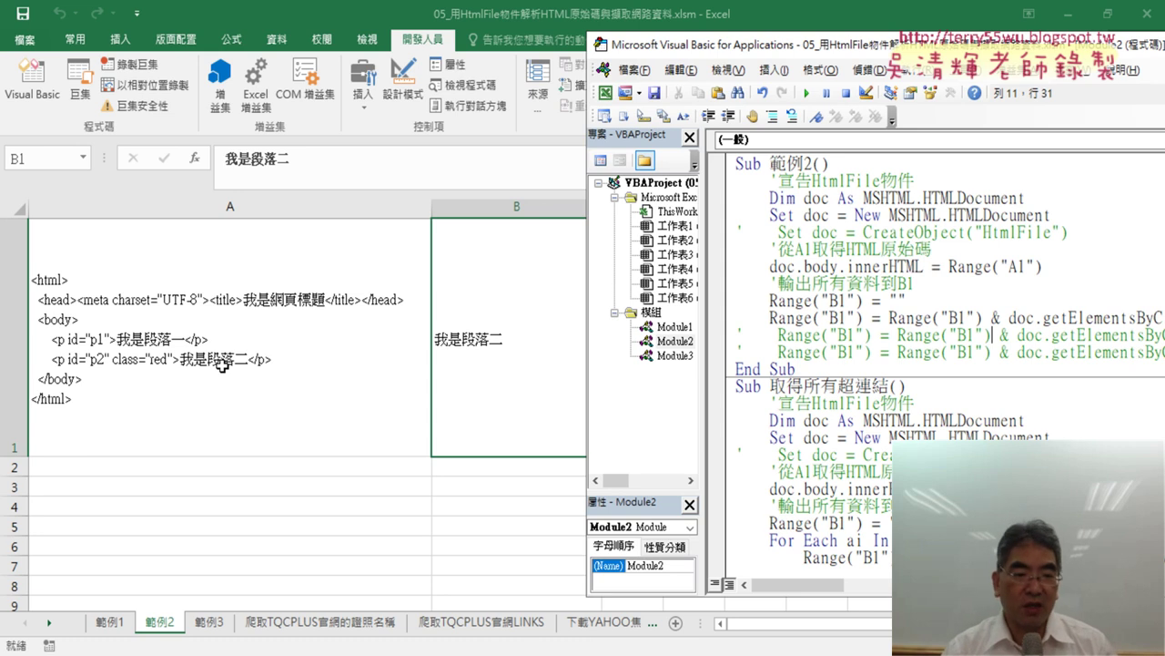
pyautogui.click(207, 625)
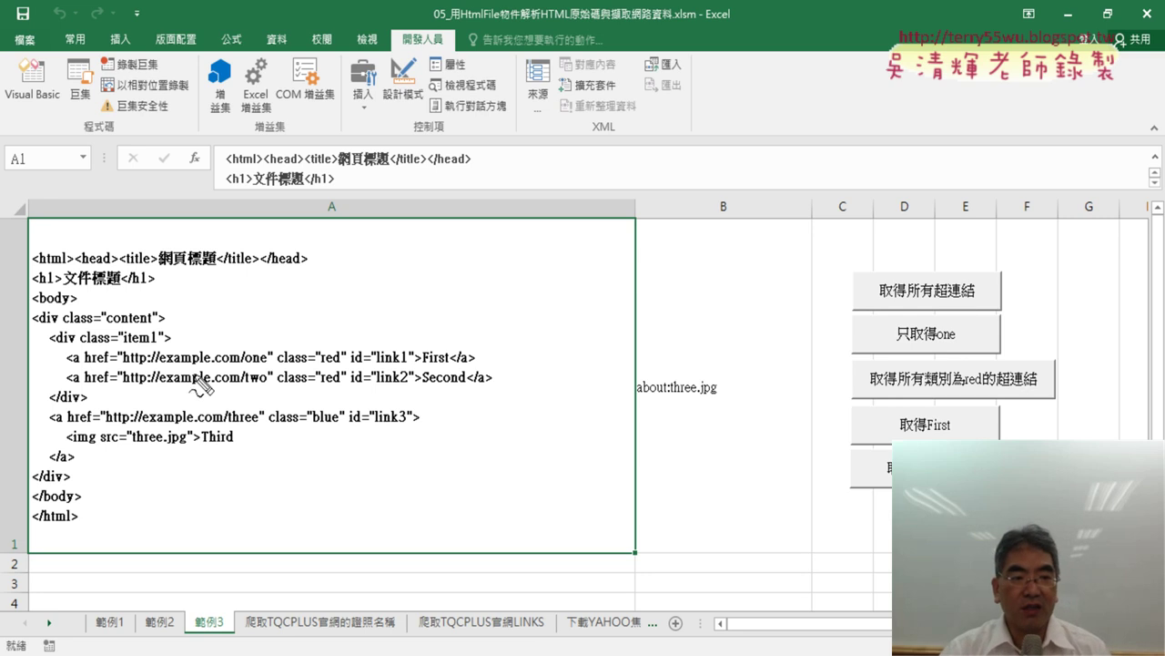
# - Mark the <a tag in A1's HTML, then delete about:three.jpg from B1
pyautogui.moveTo(66, 363); pyautogui.dragTo(109, 367)
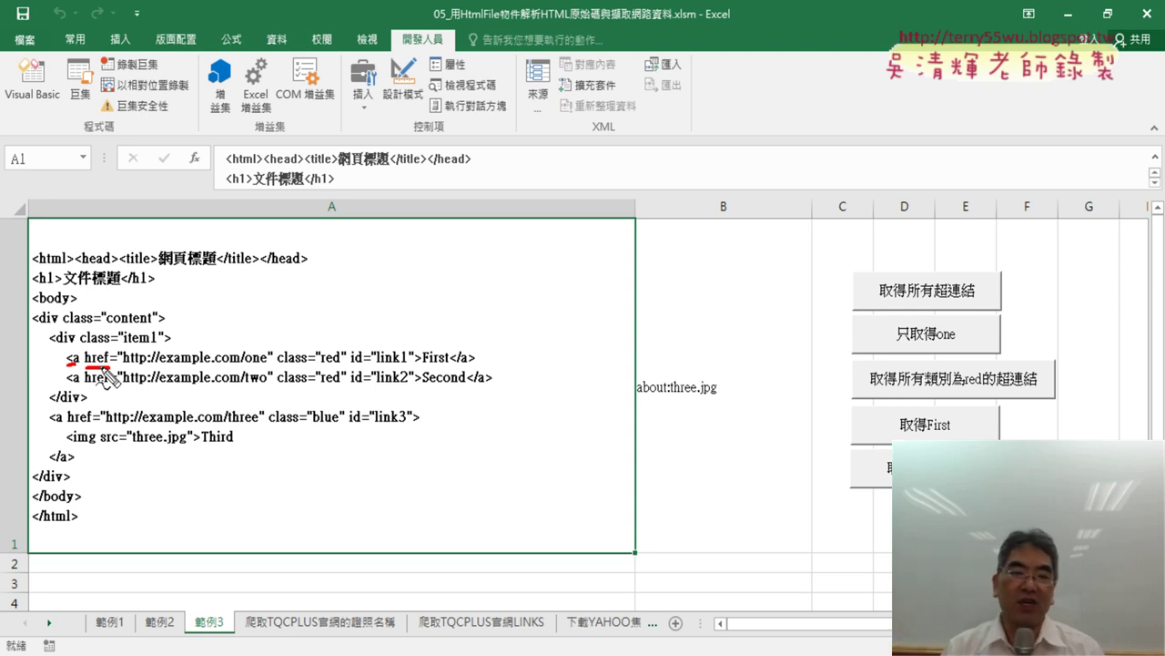
pyautogui.press('Escape')
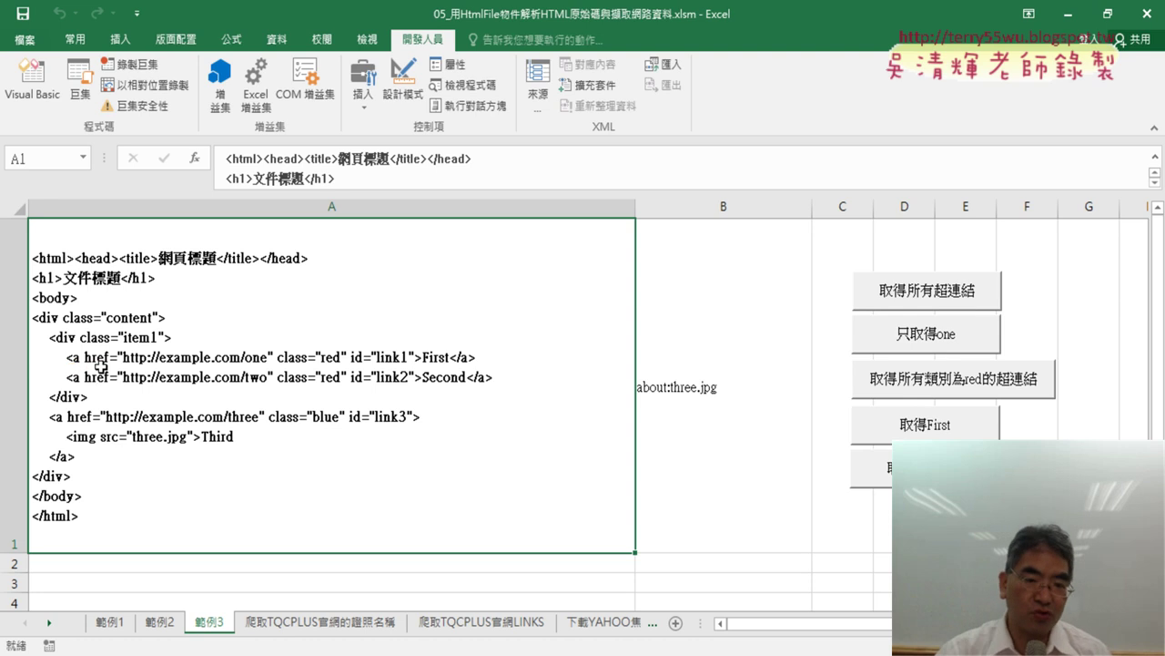
pyautogui.click(663, 408)
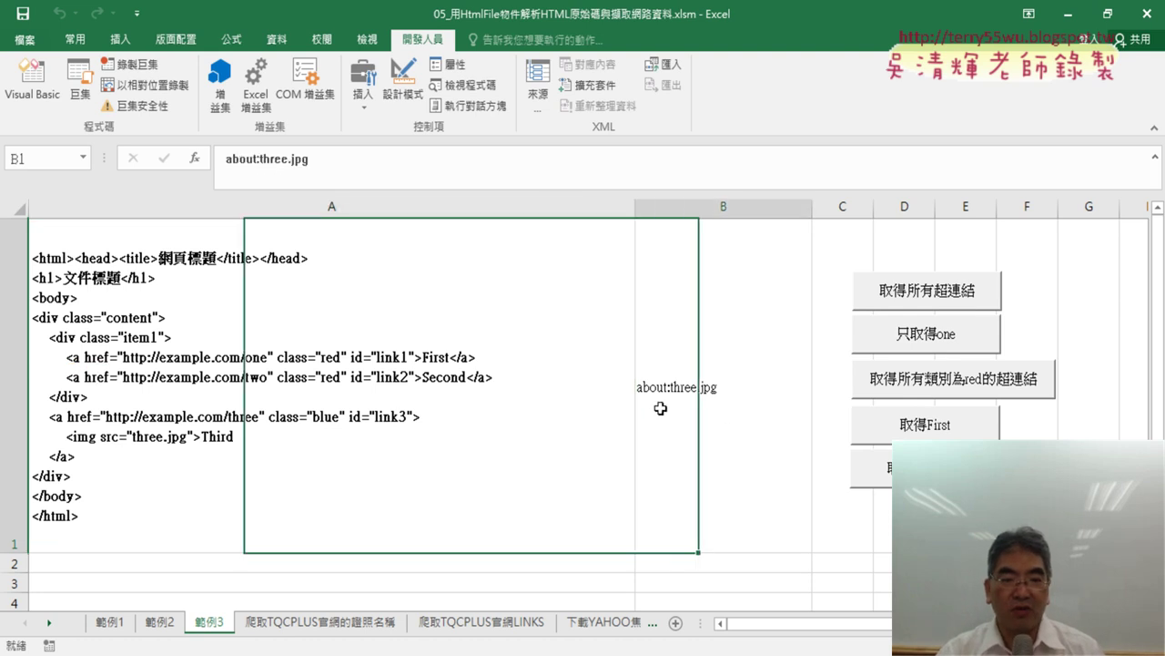
pyautogui.press('Delete')
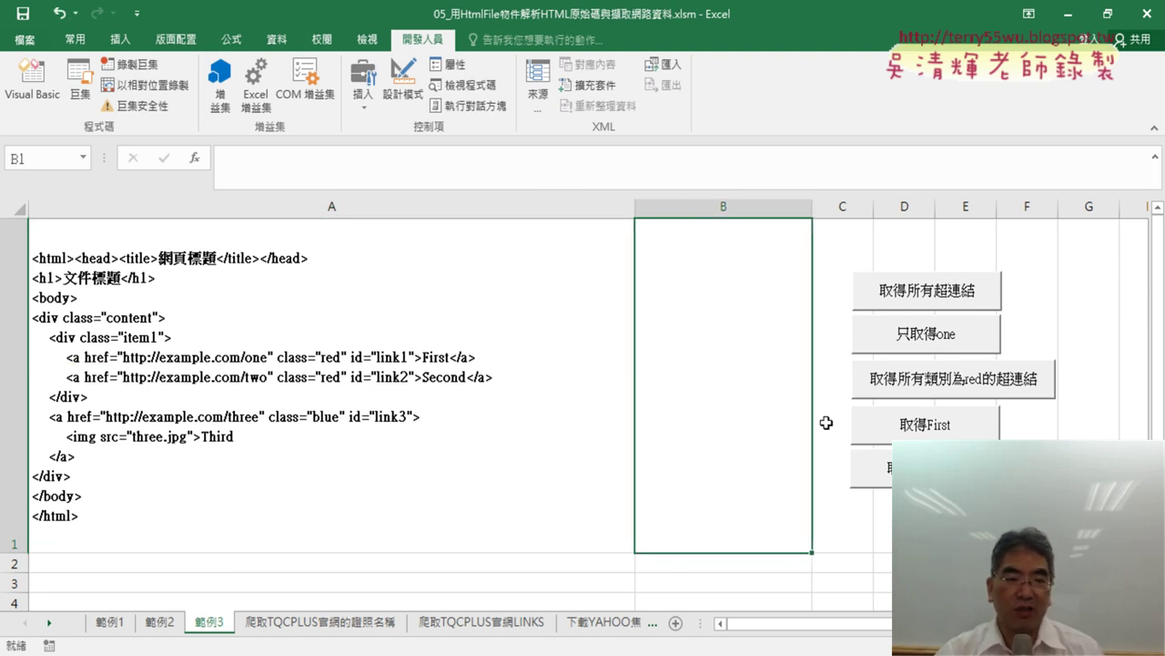
# - Run the 取得所有超連結 button macro to list example.com/one, two and three in B1
pyautogui.click(967, 295)
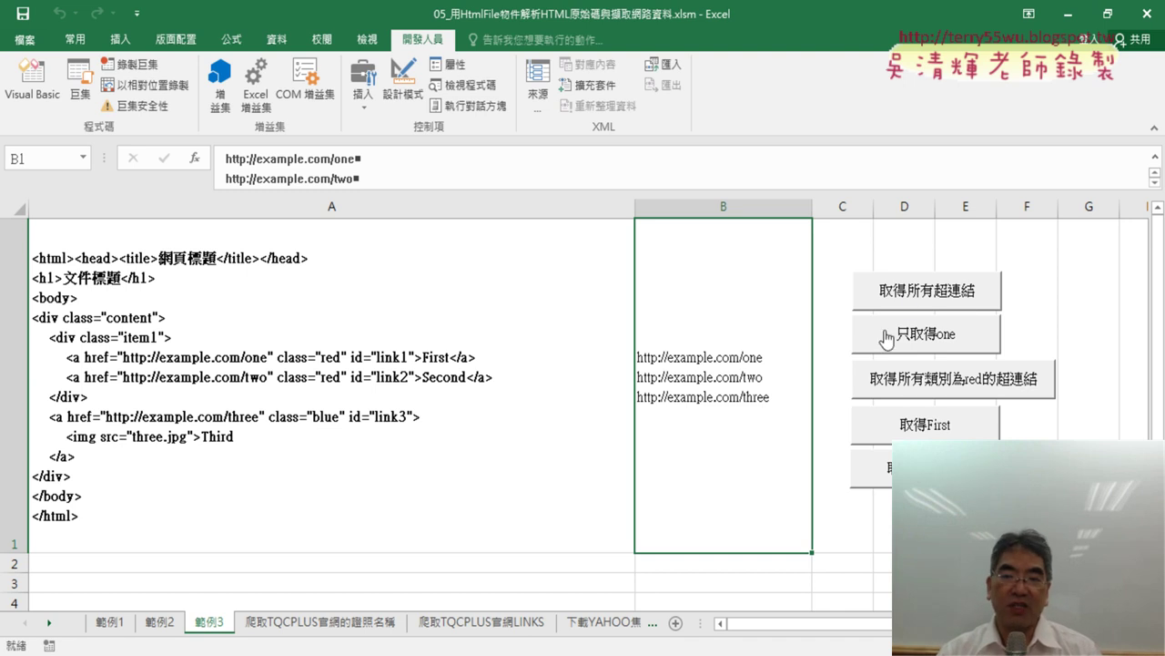
pyautogui.rightClick(913, 291)
# - Open the 取得所有超連結 macro's code in the VBA editor via 指定巨集 and 編輯
pyautogui.click(981, 429)
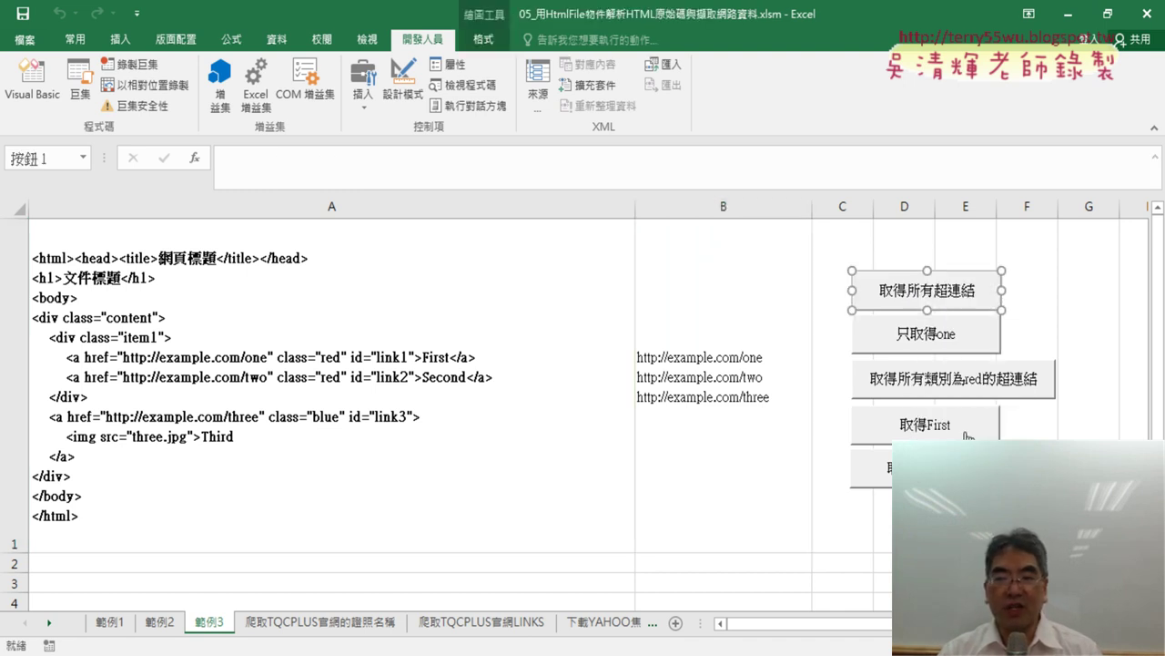
pyautogui.click(1122, 294)
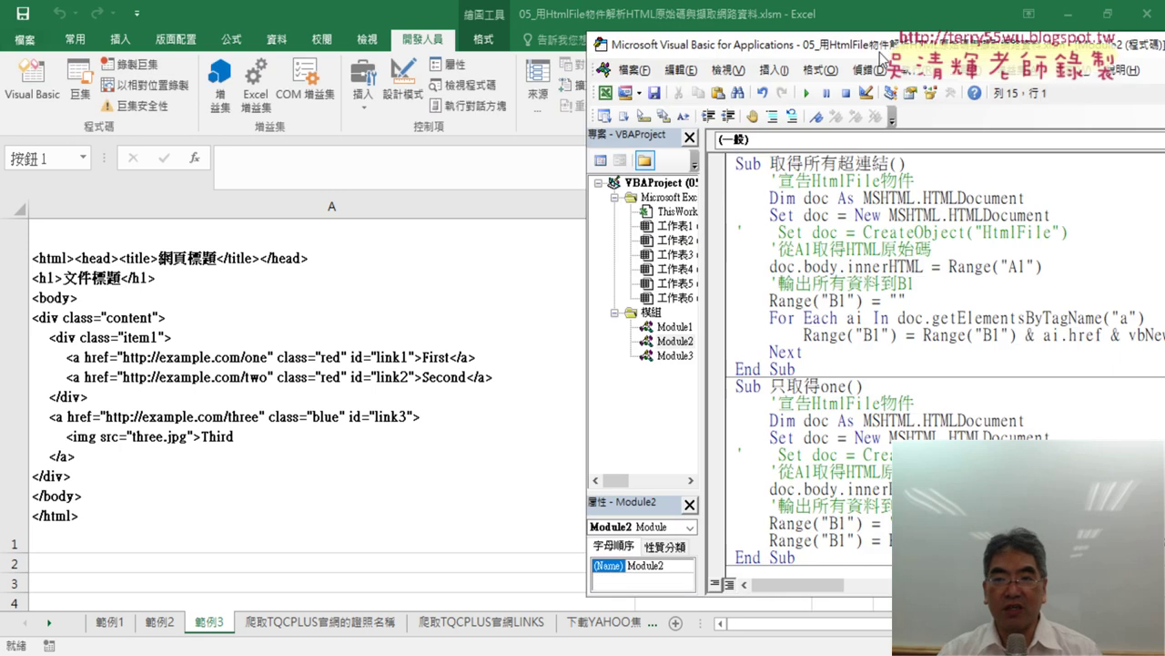
pyautogui.moveTo(768, 50); pyautogui.dragTo(510, 50)
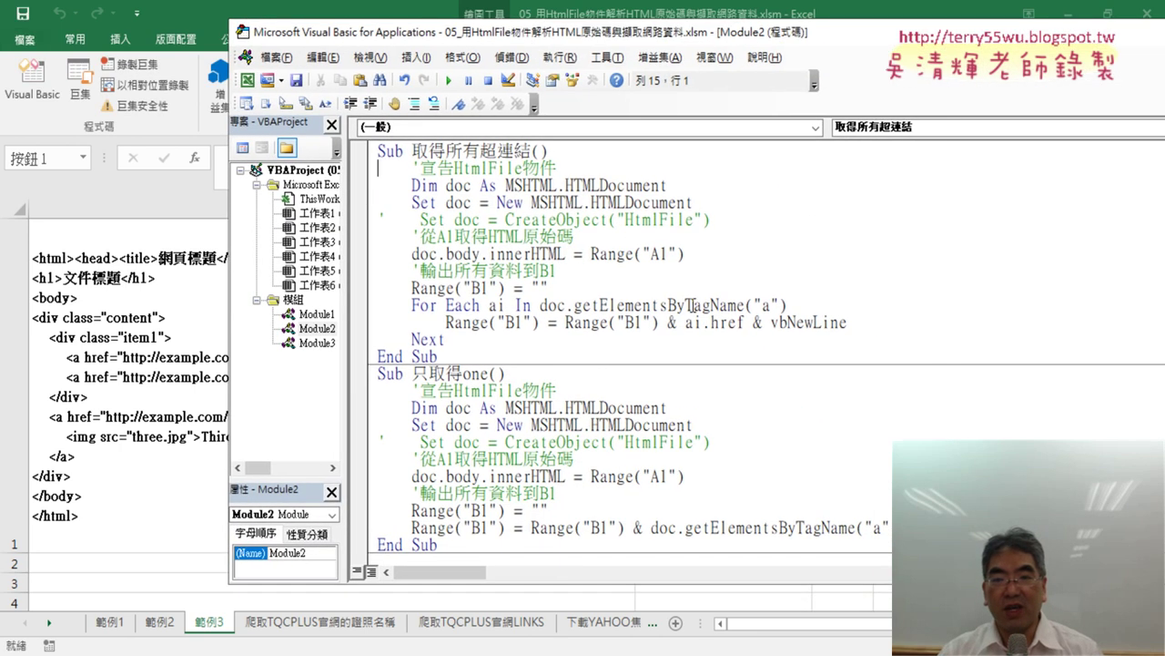
# - Highlight getElementsByTagName("a"), the For Each ai loop, .href and vbNewLine in the code
pyautogui.moveTo(685, 305); pyautogui.dragTo(747, 301)
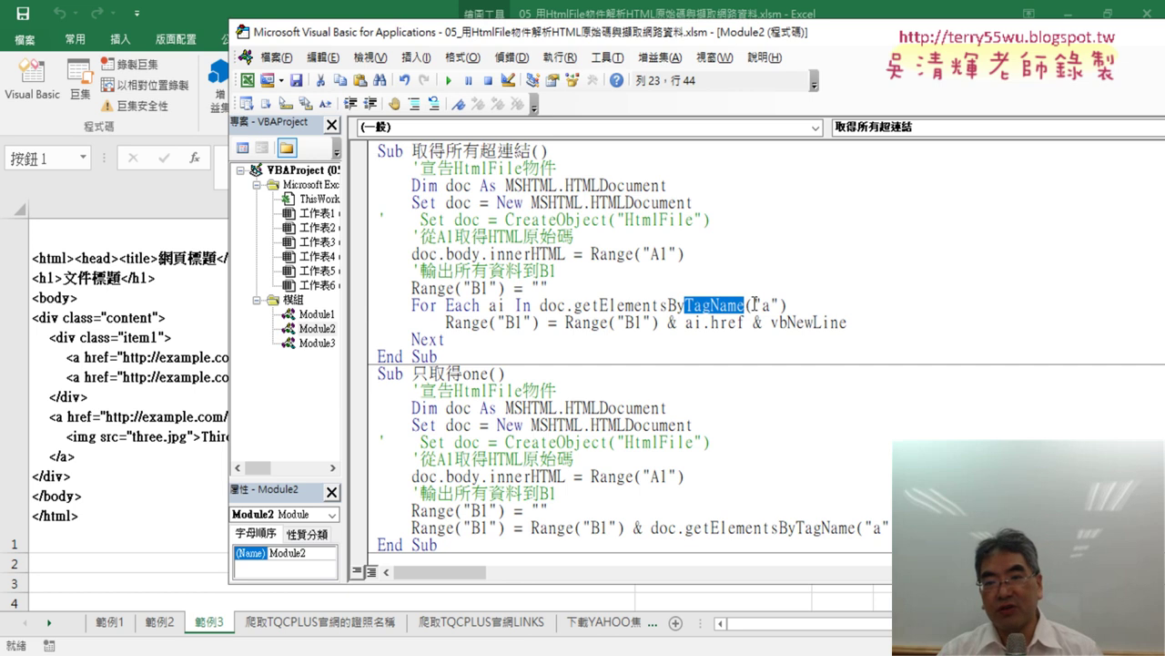
pyautogui.moveTo(753, 305); pyautogui.dragTo(776, 305)
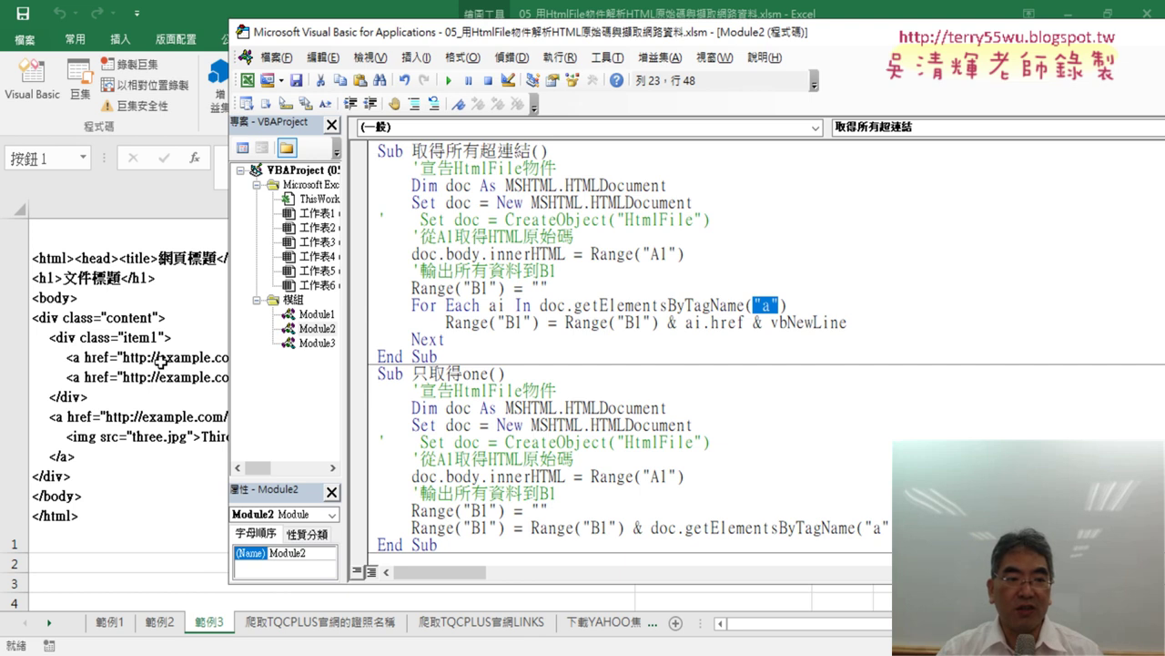
pyautogui.moveTo(412, 305)
pyautogui.mouseDown()
pyautogui.moveTo(492, 308)
pyautogui.moveTo(480, 309)
pyautogui.mouseUp()
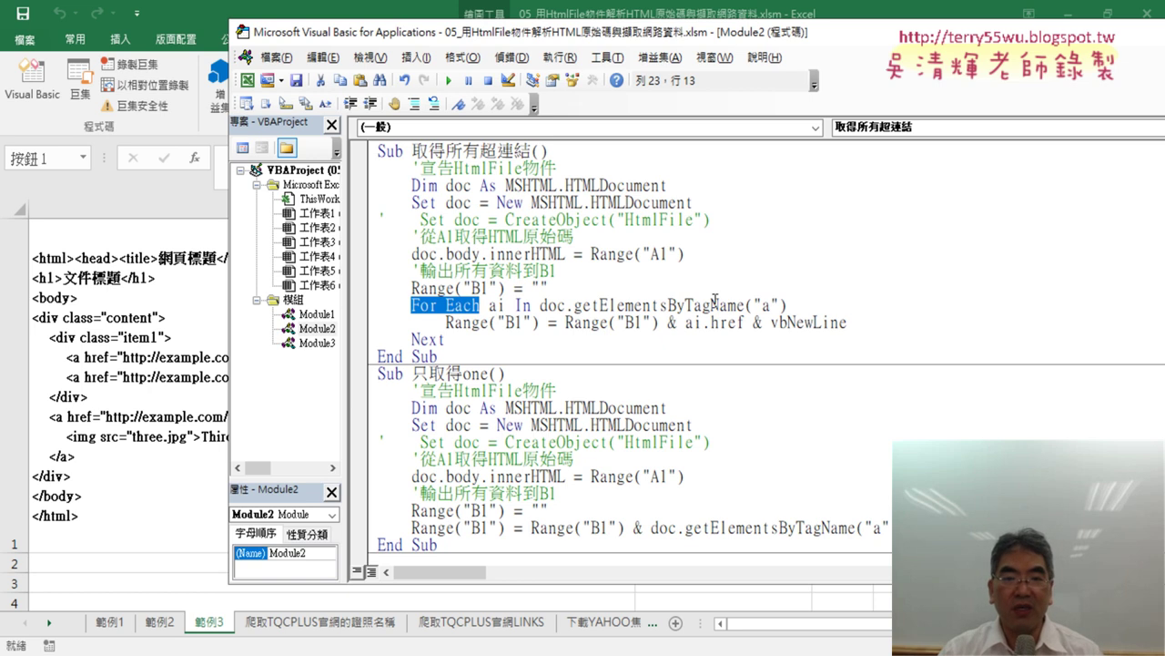
pyautogui.moveTo(506, 306); pyautogui.dragTo(489, 307)
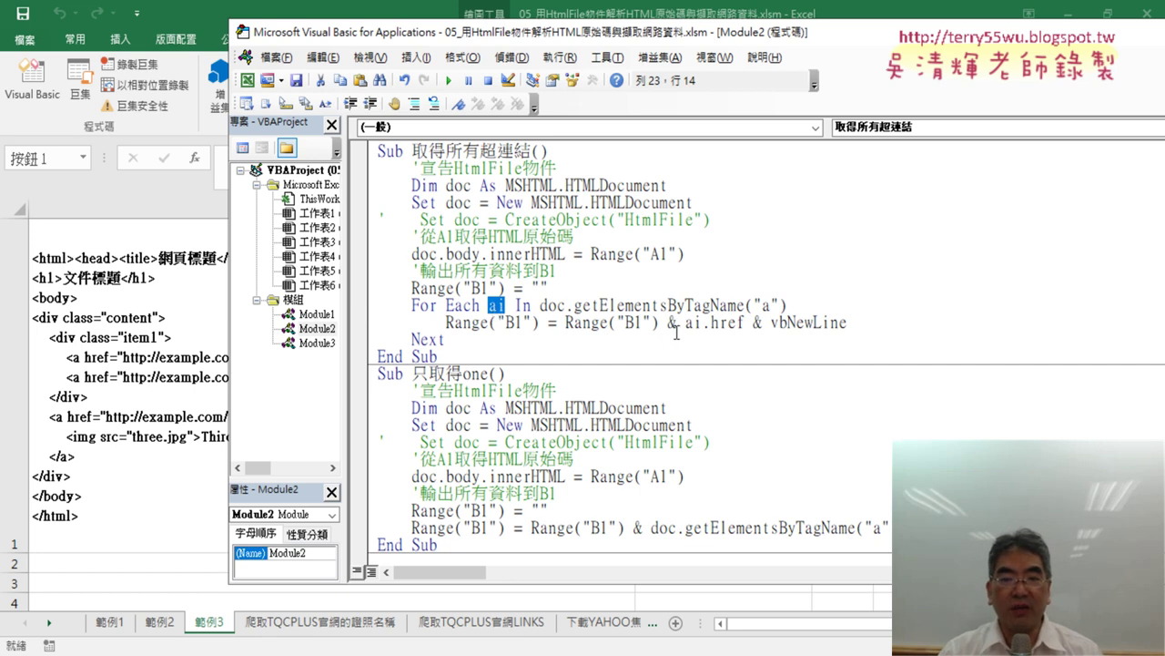
pyautogui.moveTo(702, 322); pyautogui.dragTo(747, 323)
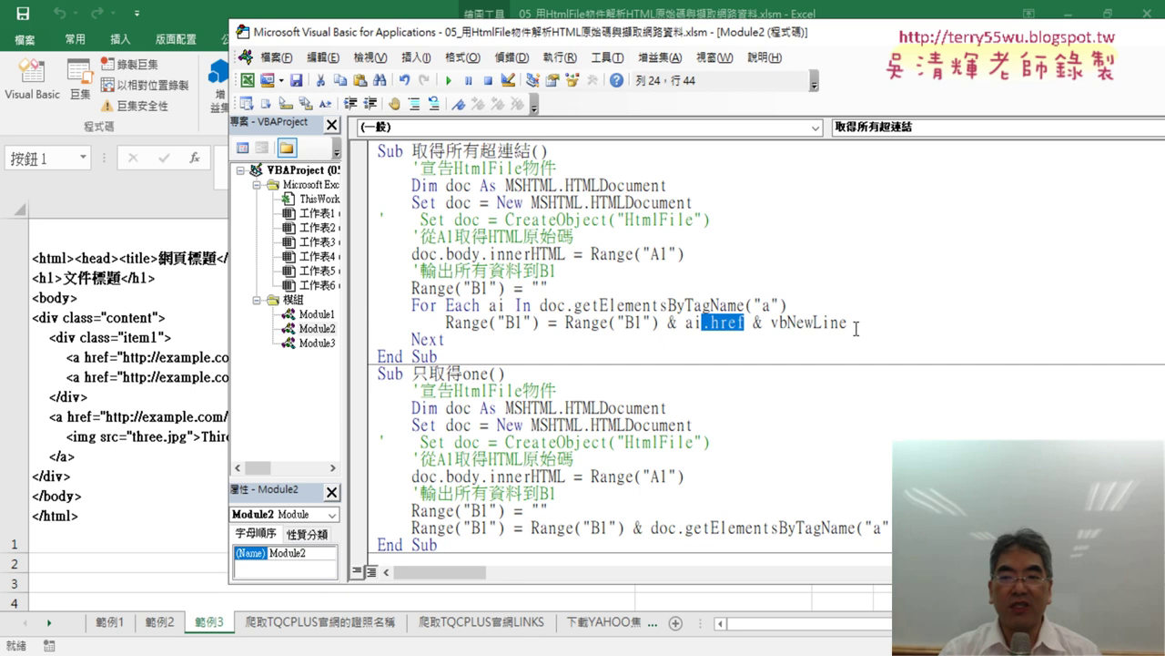
pyautogui.moveTo(848, 324); pyautogui.dragTo(752, 324)
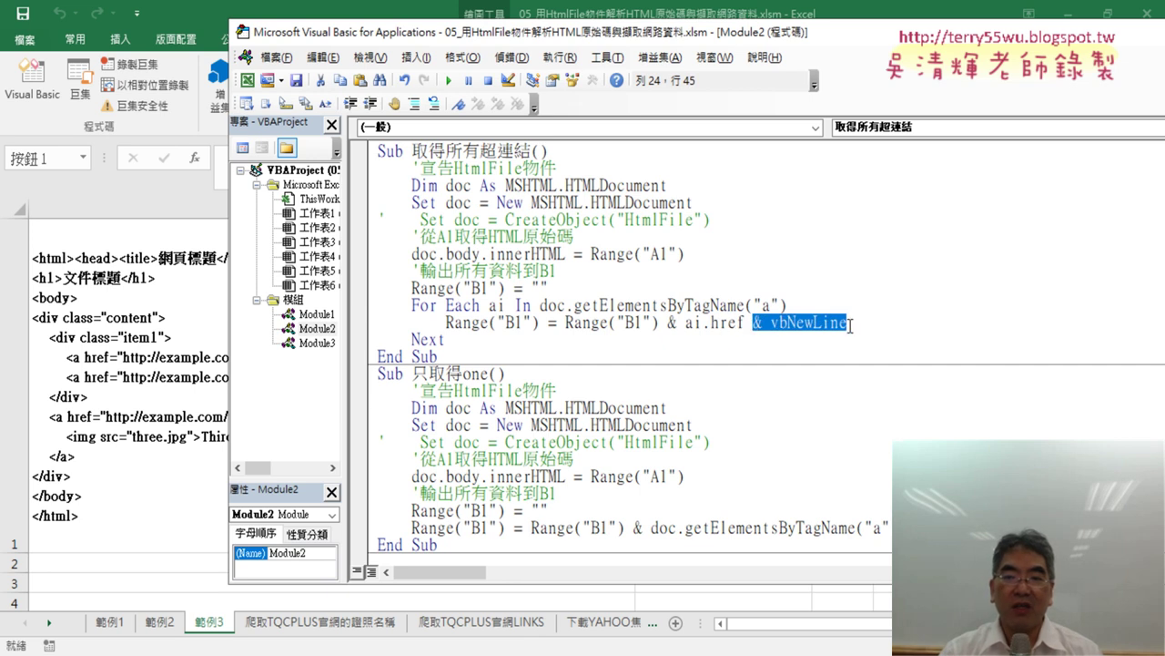
pyautogui.moveTo(848, 324); pyautogui.dragTo(770, 324)
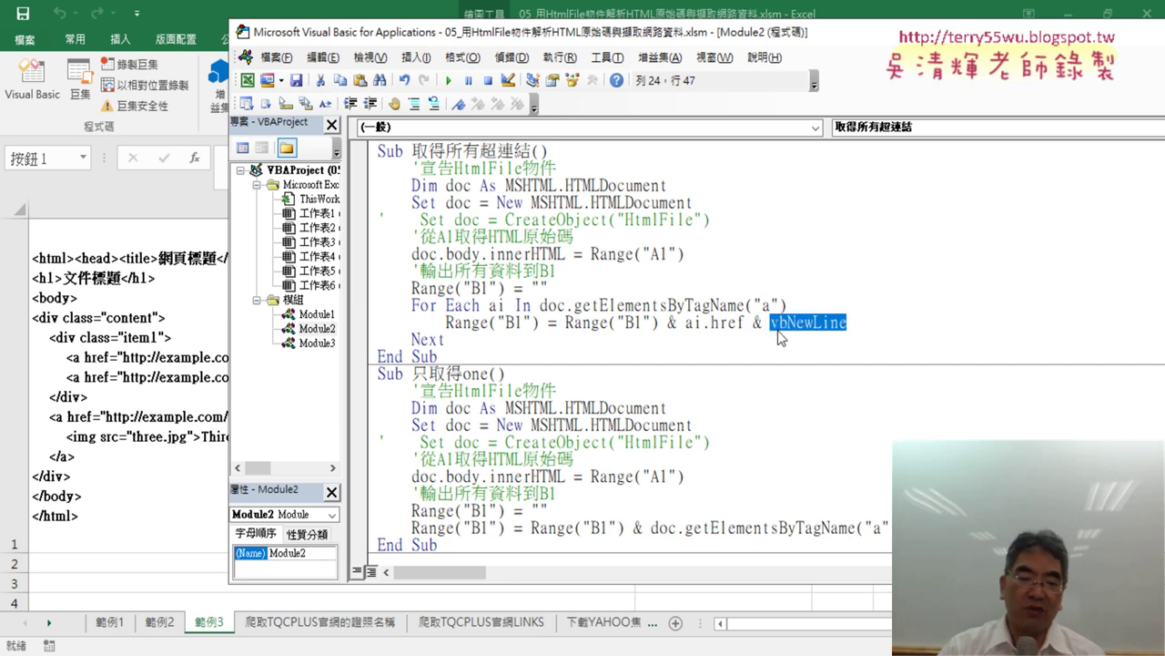
# - Change the loop's separator from vbNewLine to Chr(10) so it appends ai.href & Chr(10)
pyautogui.press('BackSpace')
pyautogui.write('ch')
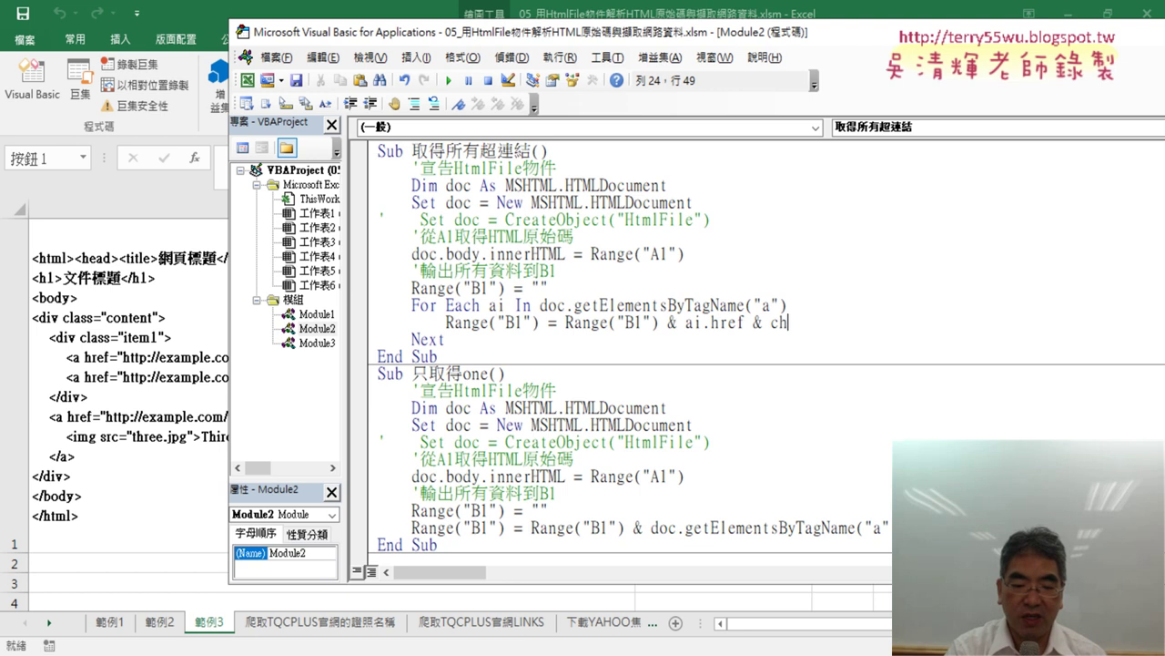
pyautogui.write('e(')
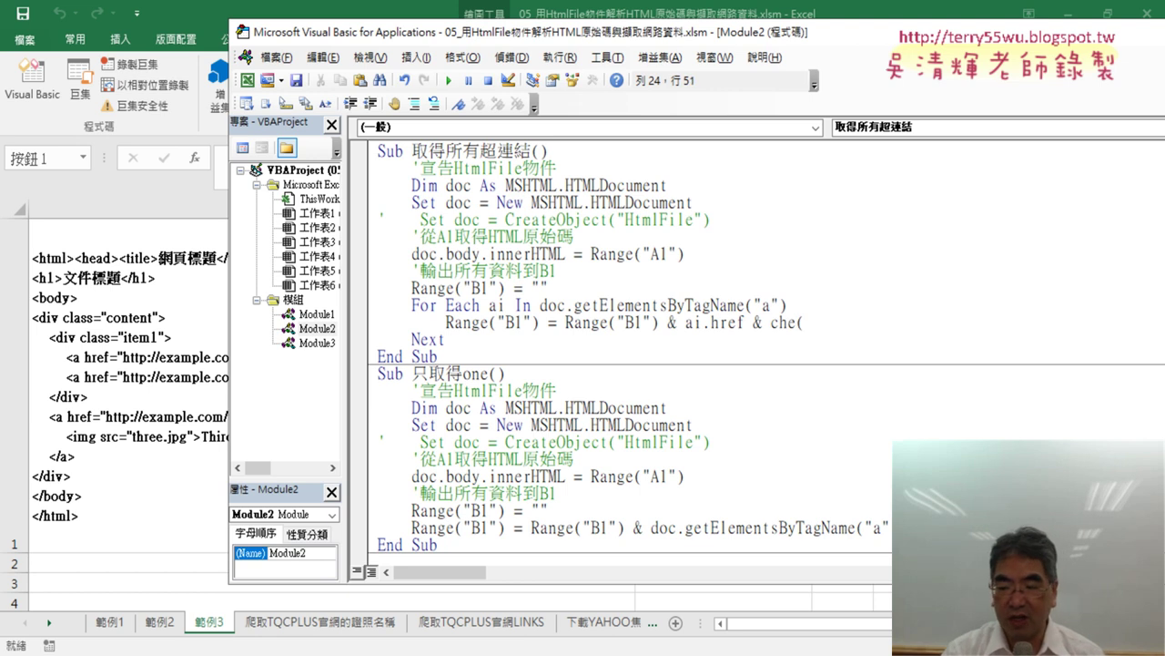
pyautogui.write('10')
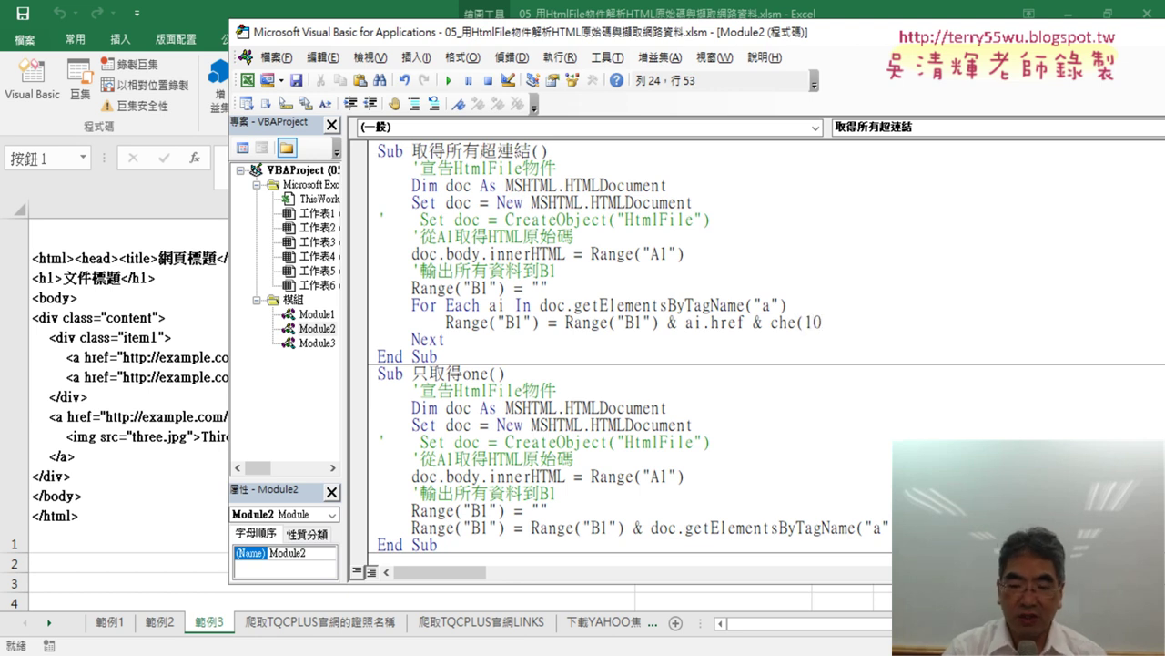
pyautogui.write(')')
pyautogui.press('Left')
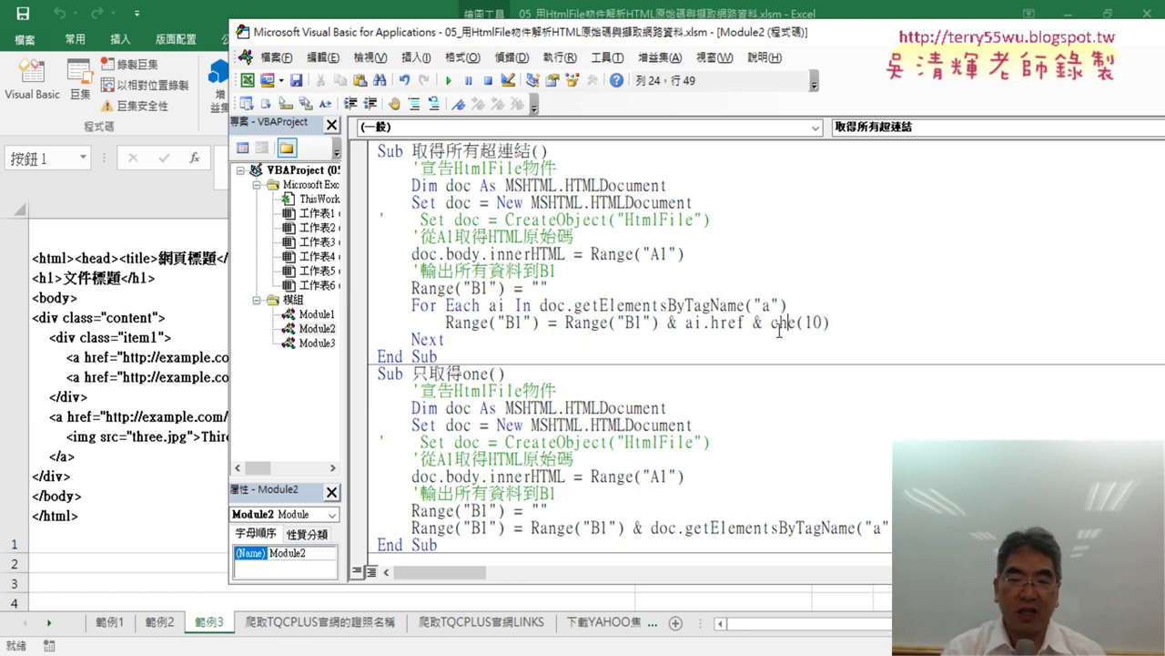
pyautogui.press('Delete')
pyautogui.write('r')
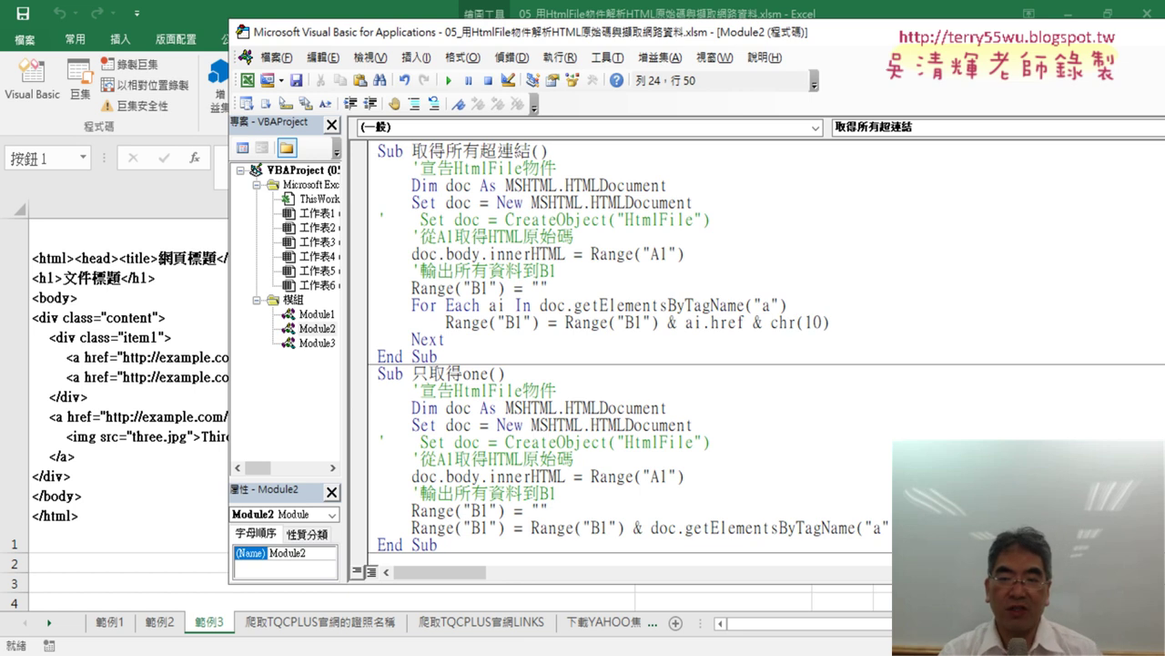
pyautogui.press('Down')
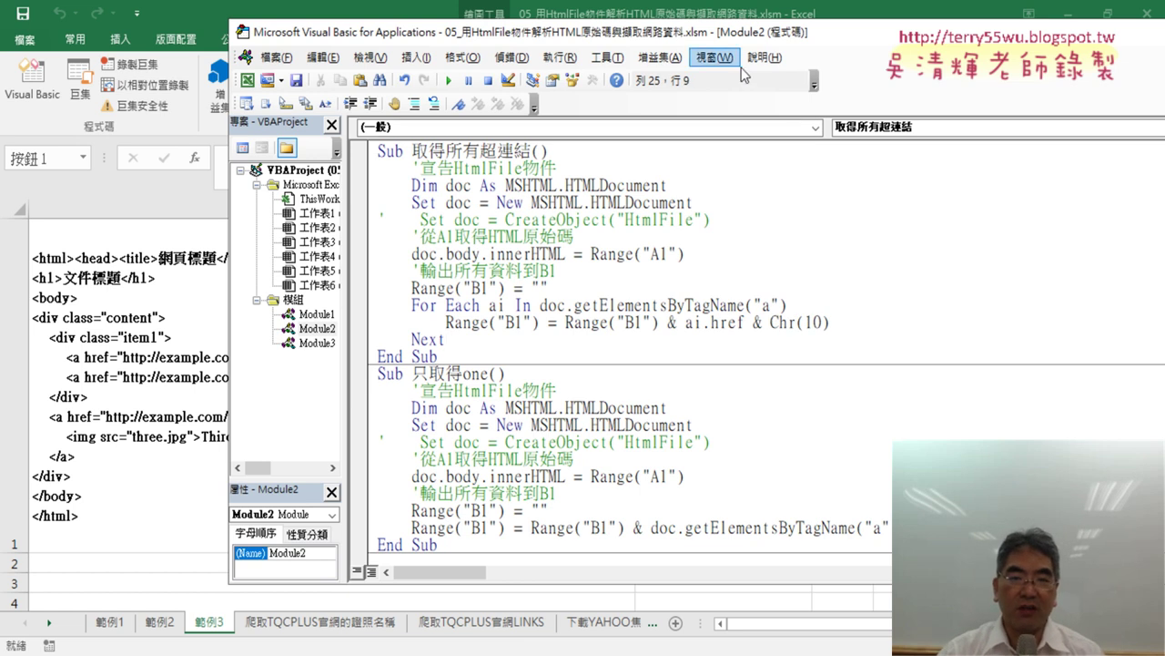
# - Shrink the VBA editor to expose the sheet and clear the URLs from cell B1
pyautogui.moveTo(697, 34)
pyautogui.mouseDown()
pyautogui.moveTo(1155, 38)
pyautogui.moveTo(399, 41)
pyautogui.mouseUp()
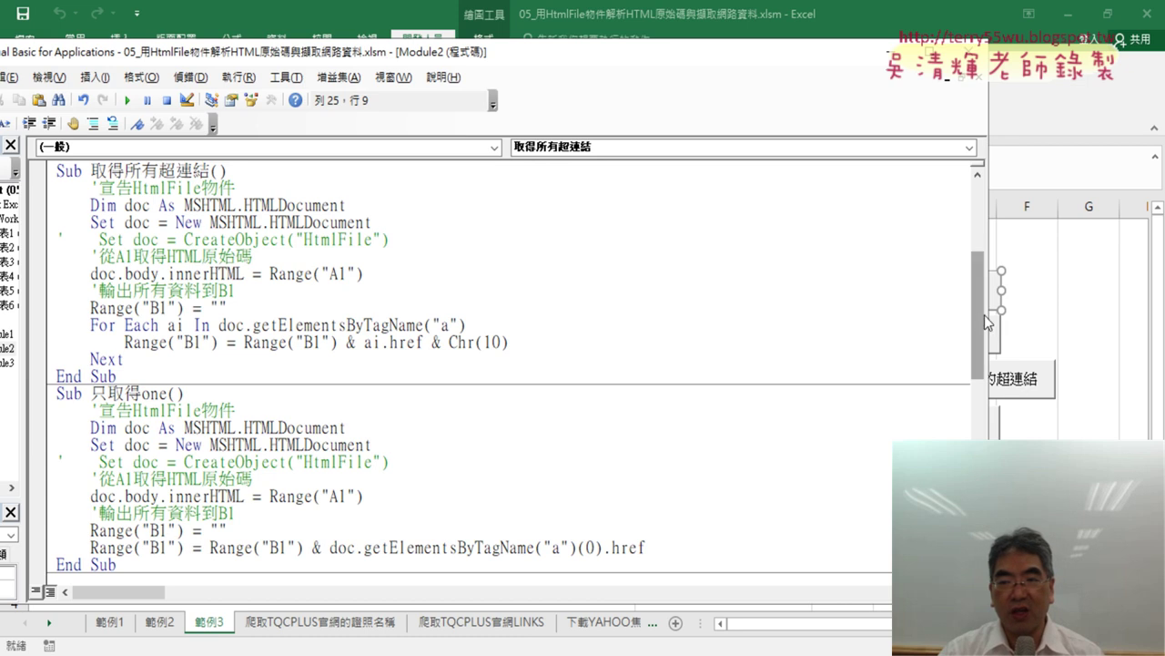
pyautogui.moveTo(988, 321); pyautogui.dragTo(549, 310)
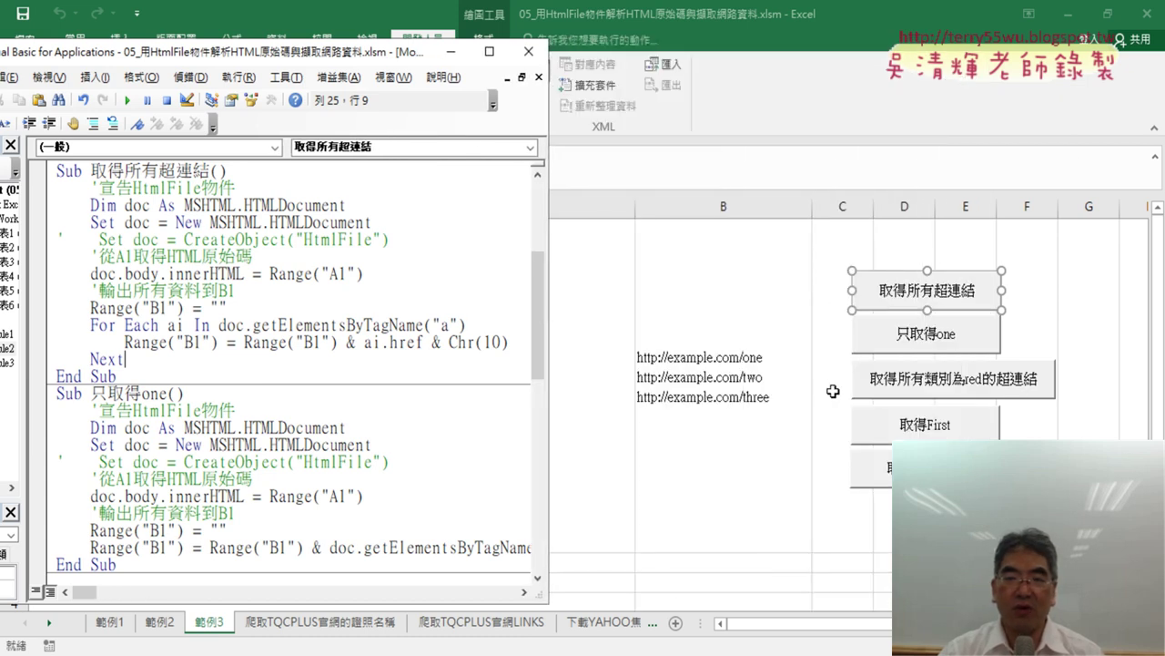
pyautogui.click(258, 287)
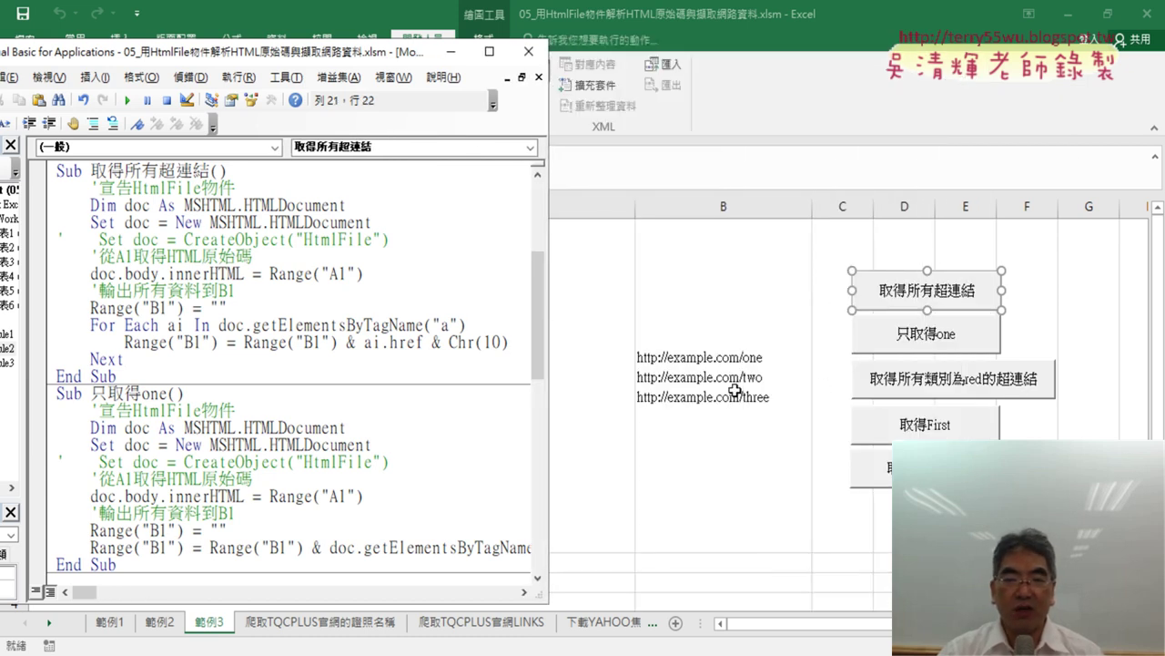
pyautogui.click(731, 390)
pyautogui.press('Delete')
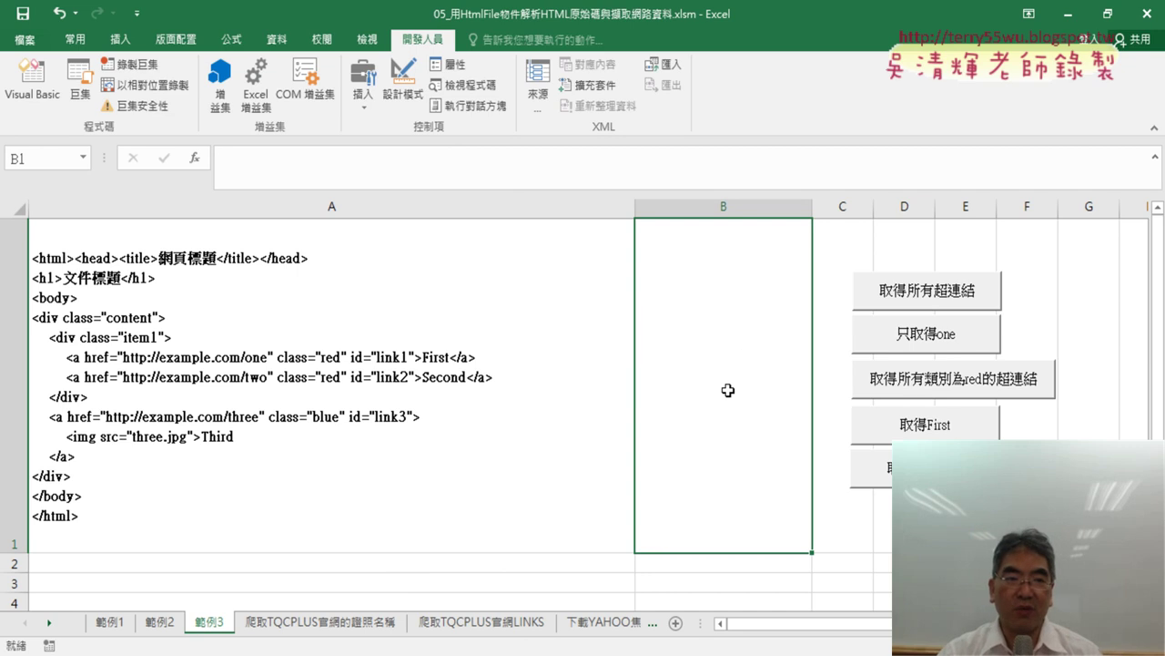
# - Rerun the 取得所有超連結 macro so B1 refills with the three example.com links
pyautogui.click(30, 94)
pyautogui.click(219, 325)
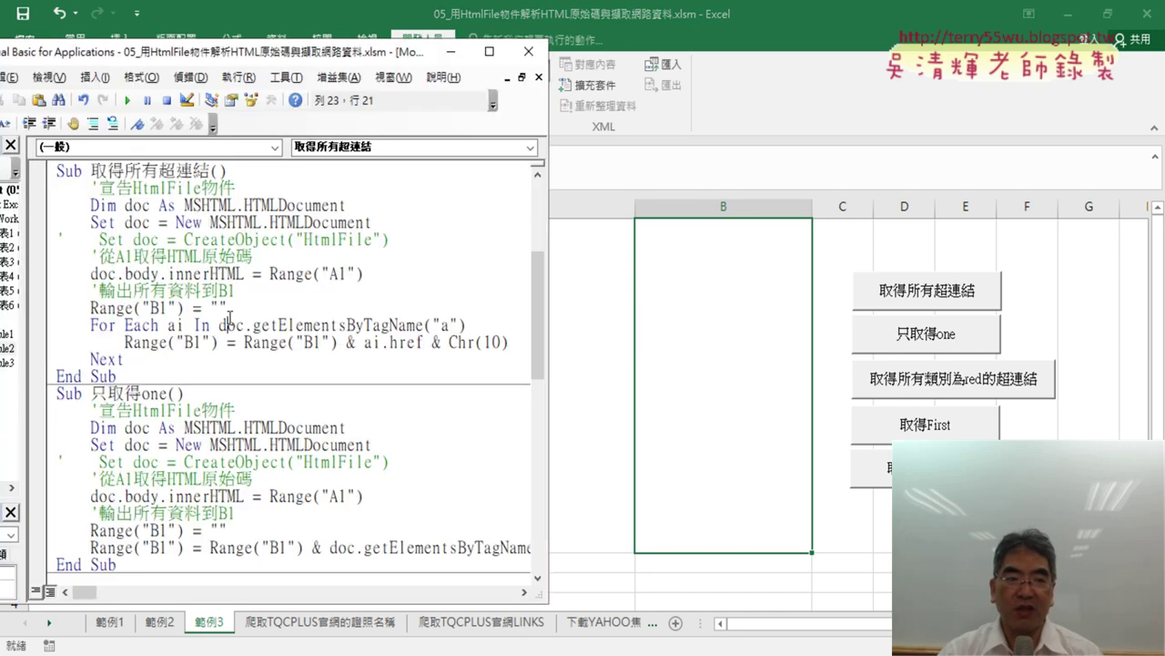
pyautogui.click(127, 100)
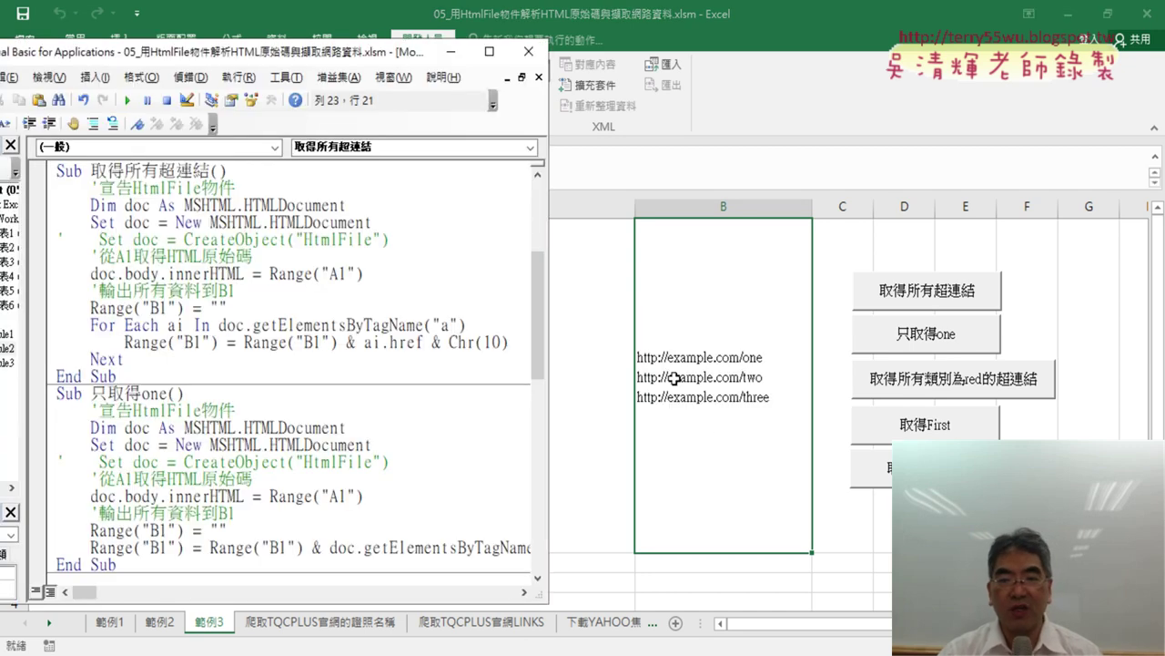